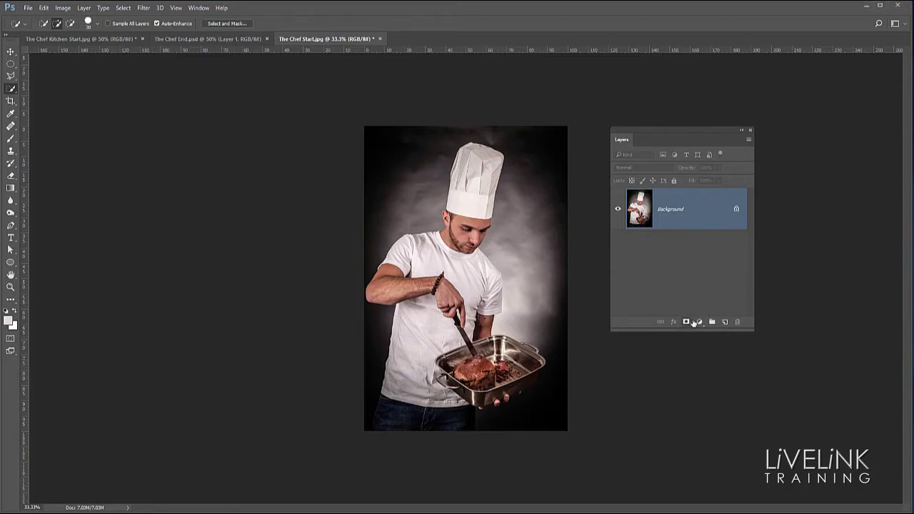
- Add a Levels adjustment layer above the Background layer
{"action": "left_click", "coordinate": [700, 322]}
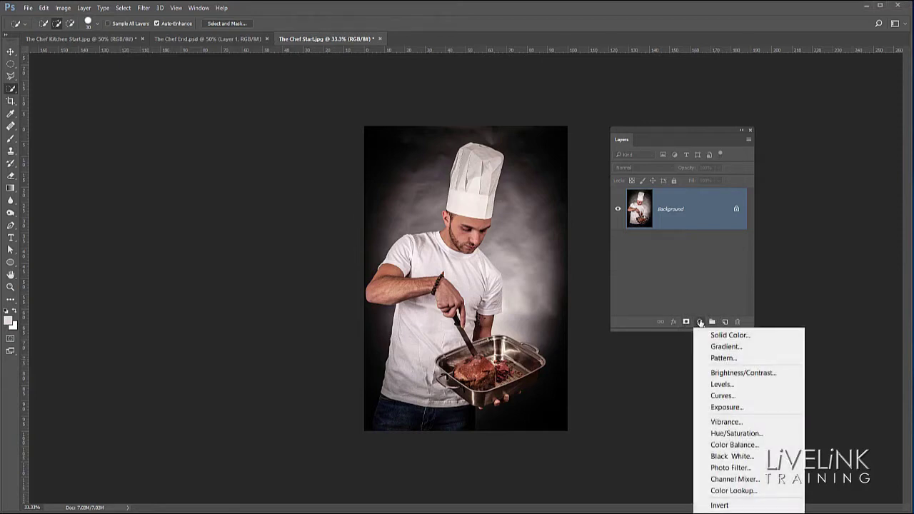
{"action": "left_click", "coordinate": [721, 384]}
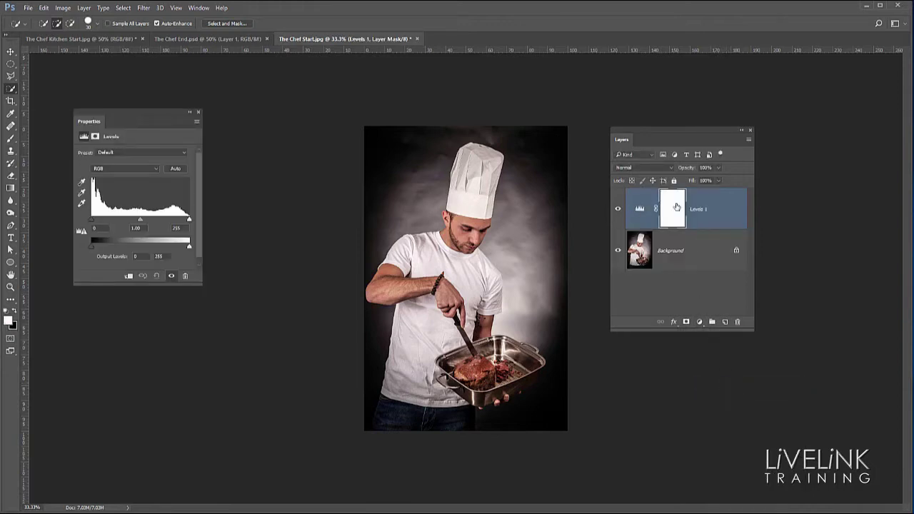
- Quick-select the chef with his hat and pan on the Background layer, subtracting the dark backdrop beside his shirt below the elbow
{"action": "left_click", "coordinate": [697, 263]}
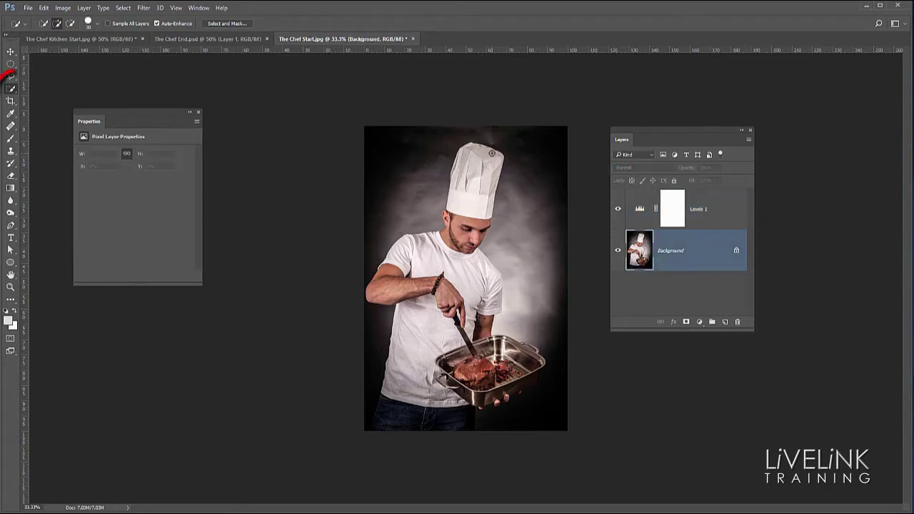
{"action": "mouse_move", "coordinate": [498, 156]}
{"action": "left_mouse_down"}
{"action": "mouse_move", "coordinate": [480, 154]}
{"action": "mouse_move", "coordinate": [459, 228]}
{"action": "mouse_move", "coordinate": [443, 246]}
{"action": "mouse_move", "coordinate": [404, 254]}
{"action": "mouse_move", "coordinate": [375, 285]}
{"action": "mouse_move", "coordinate": [453, 290]}
{"action": "mouse_move", "coordinate": [491, 278]}
{"action": "mouse_move", "coordinate": [480, 316]}
{"action": "mouse_move", "coordinate": [425, 319]}
{"action": "mouse_move", "coordinate": [412, 400]}
{"action": "mouse_move", "coordinate": [423, 423]}
{"action": "left_mouse_up"}
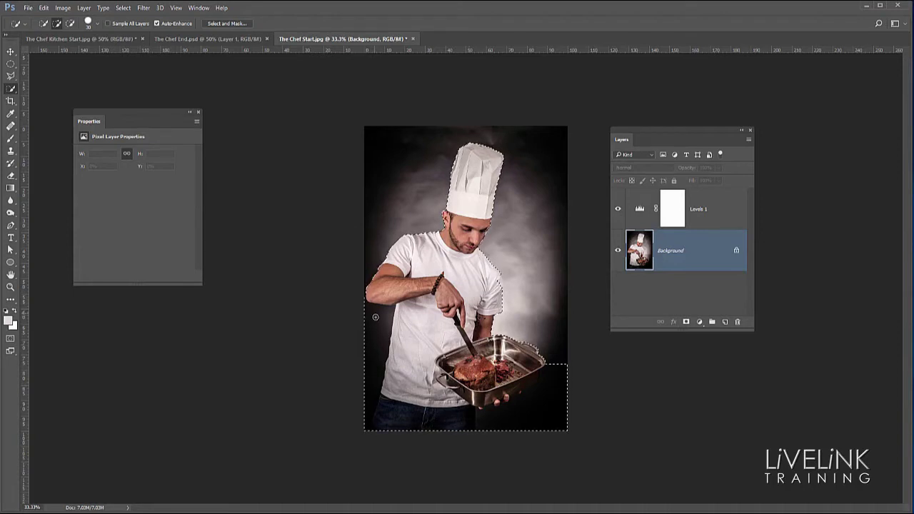
{"action": "key", "text": "alt"}
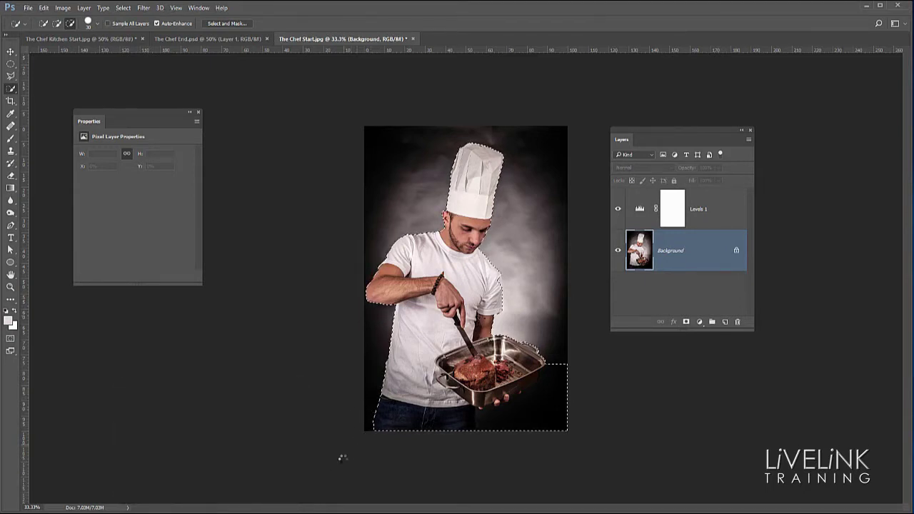
{"action": "key", "text": "alt"}
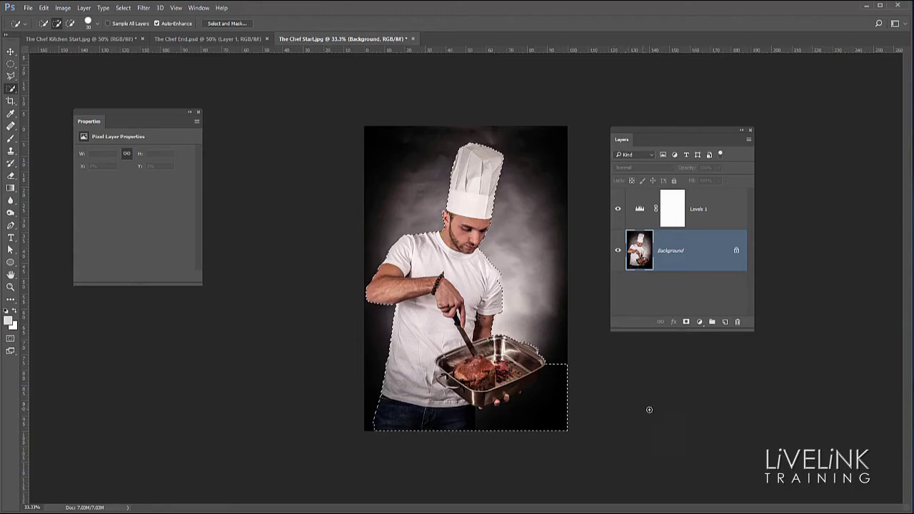
- Brighten the midtones of the Levels 1 adjustment layer to 2.77
{"action": "left_click", "coordinate": [717, 223]}
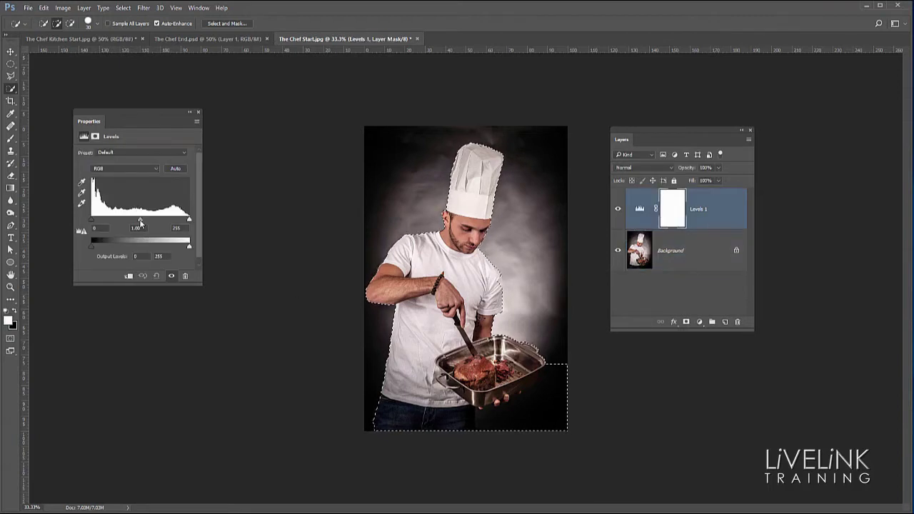
{"action": "left_click_drag", "start_coordinate": [140, 222], "coordinate": [106, 223]}
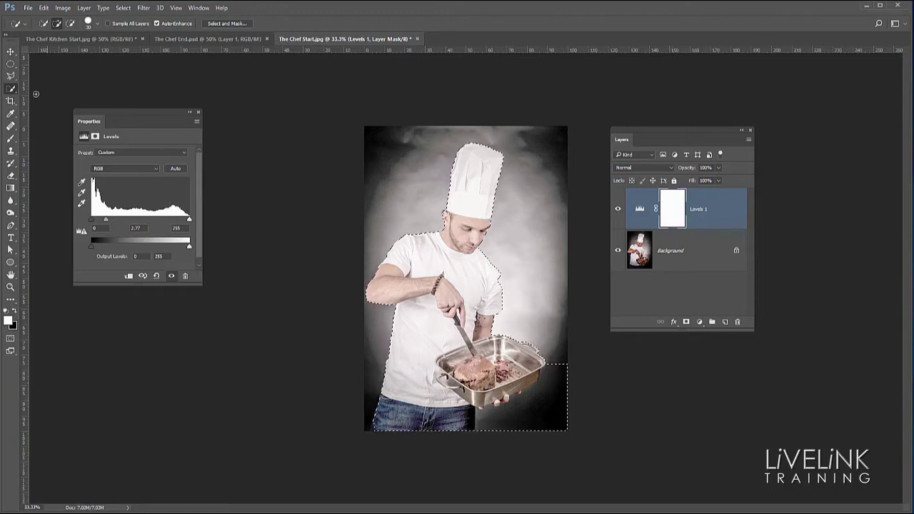
- With the Polygonal Lasso set to subtract from the selection, trace along the pan's outer side and underside and around the fingers
{"action": "left_click", "coordinate": [11, 76]}
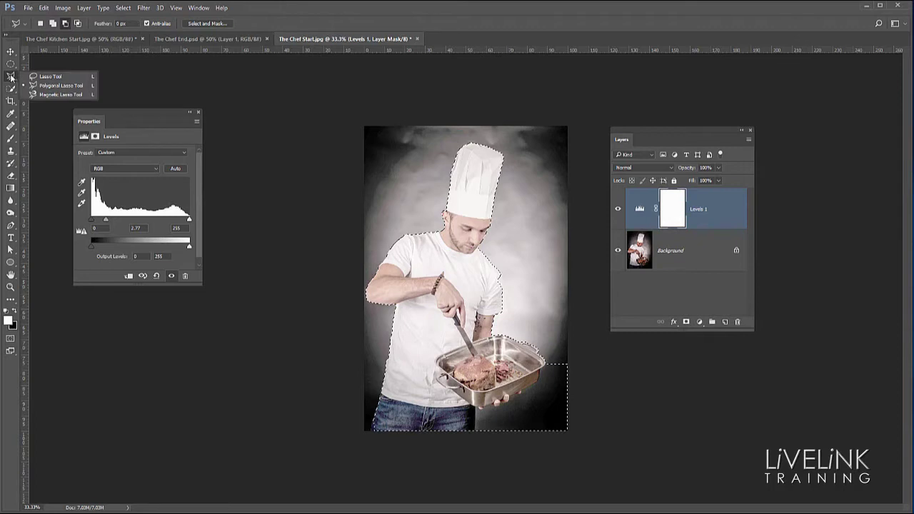
{"action": "left_click", "coordinate": [55, 87]}
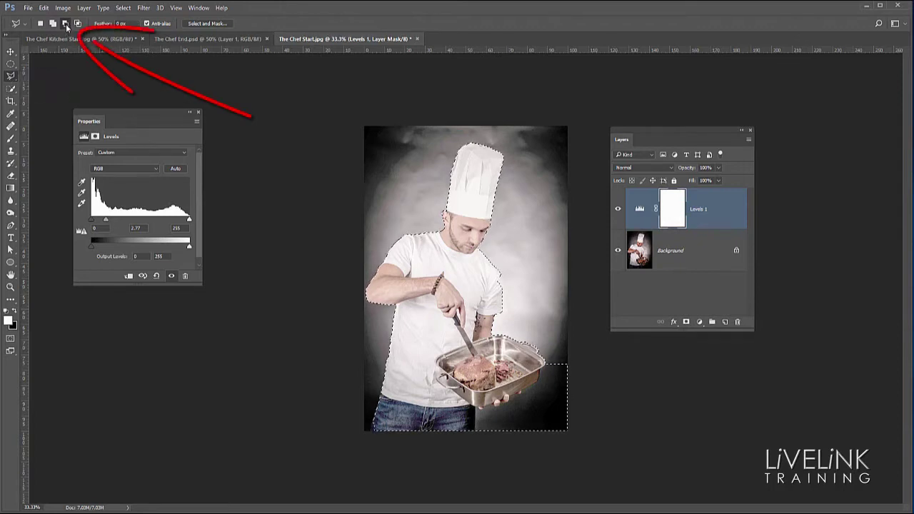
{"action": "left_click", "coordinate": [66, 24]}
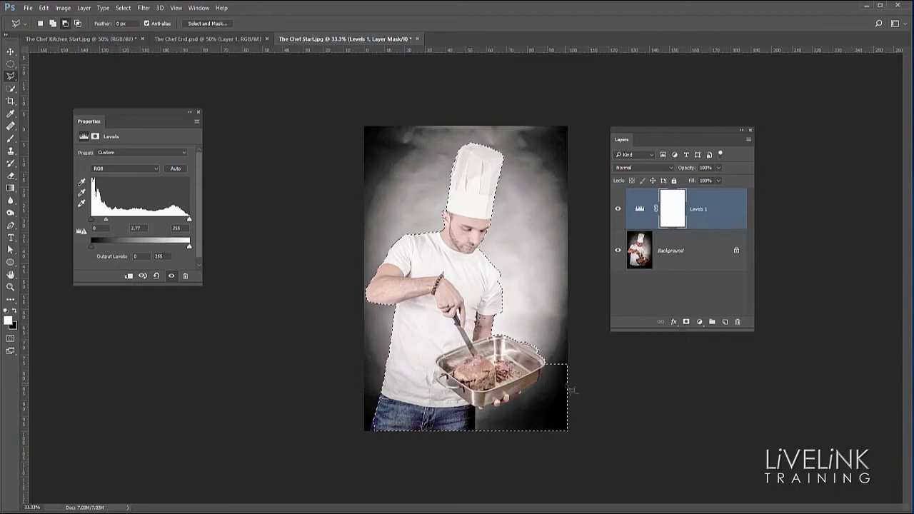
{"action": "key", "text": "ctrl+plus"}
{"action": "key", "text": "ctrl+plus"}
{"action": "key", "text": "ctrl+plus"}
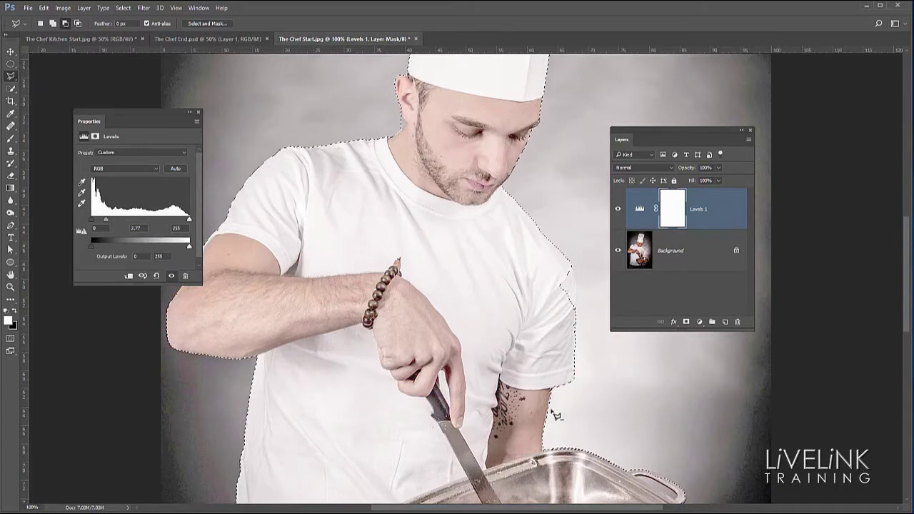
{"action": "left_click_drag", "start_coordinate": [580, 390], "coordinate": [474, 186]}
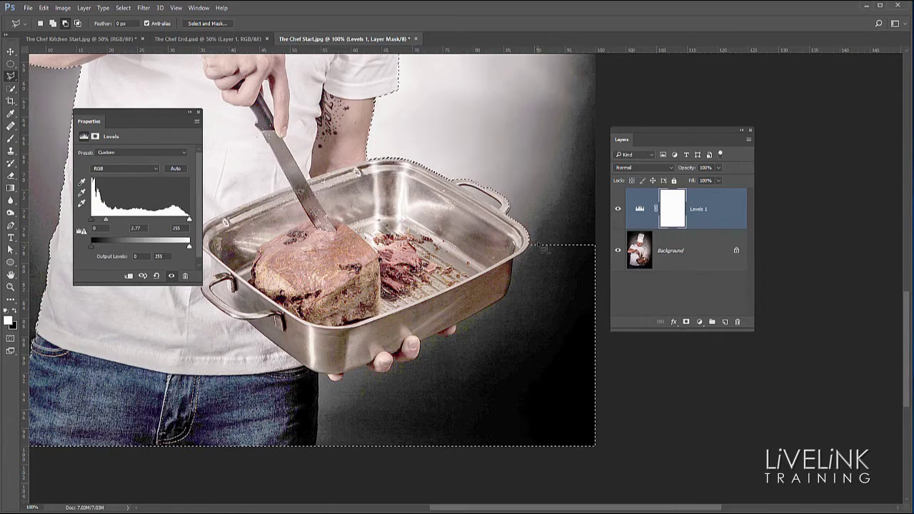
{"action": "scroll", "coordinate": [543, 248], "scroll_direction": "up", "scroll_amount": 2}
{"action": "scroll", "coordinate": [541, 246], "scroll_direction": "up", "scroll_amount": 1}
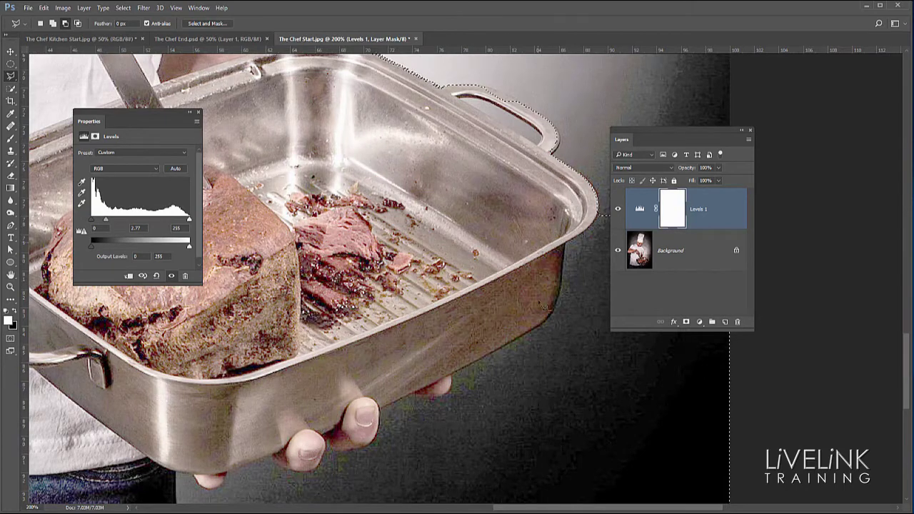
{"action": "left_click_drag", "start_coordinate": [472, 333], "coordinate": [449, 318]}
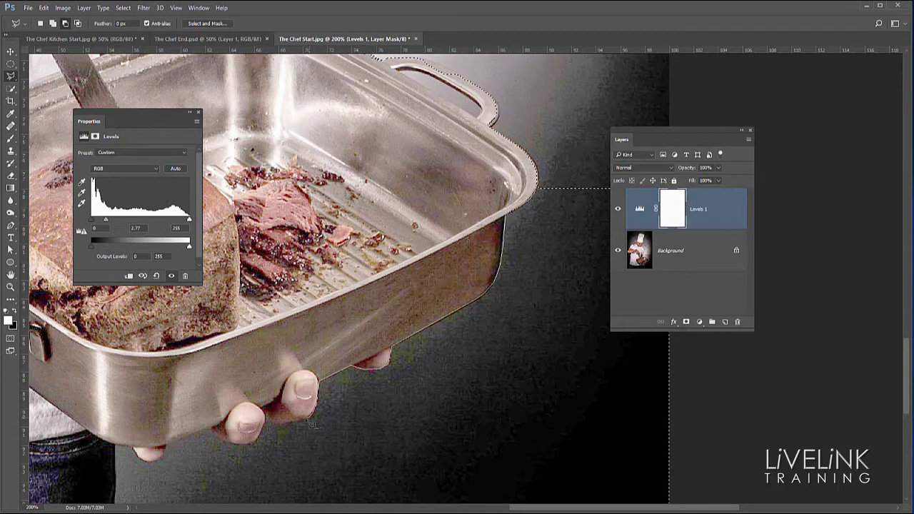
{"action": "mouse_move", "coordinate": [302, 427]}
{"action": "left_mouse_down"}
{"action": "mouse_move", "coordinate": [266, 416]}
{"action": "mouse_move", "coordinate": [262, 455]}
{"action": "mouse_move", "coordinate": [263, 443]}
{"action": "mouse_move", "coordinate": [244, 450]}
{"action": "mouse_move", "coordinate": [212, 434]}
{"action": "mouse_move", "coordinate": [174, 443]}
{"action": "mouse_move", "coordinate": [155, 467]}
{"action": "mouse_move", "coordinate": [122, 451]}
{"action": "left_mouse_up"}
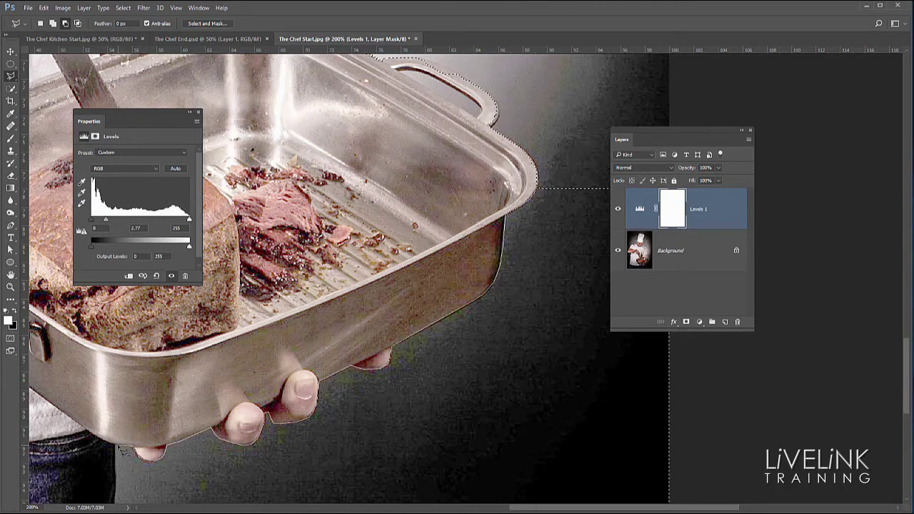
- Continue the lasso outline down the jeans and around the image's lower corner, closing it at the pan rim to subtract the dark backdrop
{"action": "scroll", "coordinate": [121, 451], "scroll_direction": "down", "scroll_amount": 3}
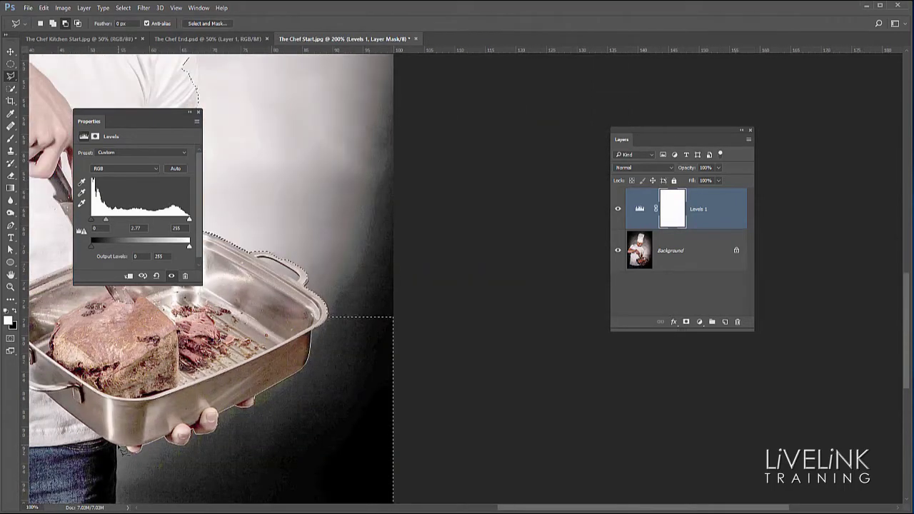
{"action": "scroll", "coordinate": [122, 450], "scroll_direction": "down", "scroll_amount": 1}
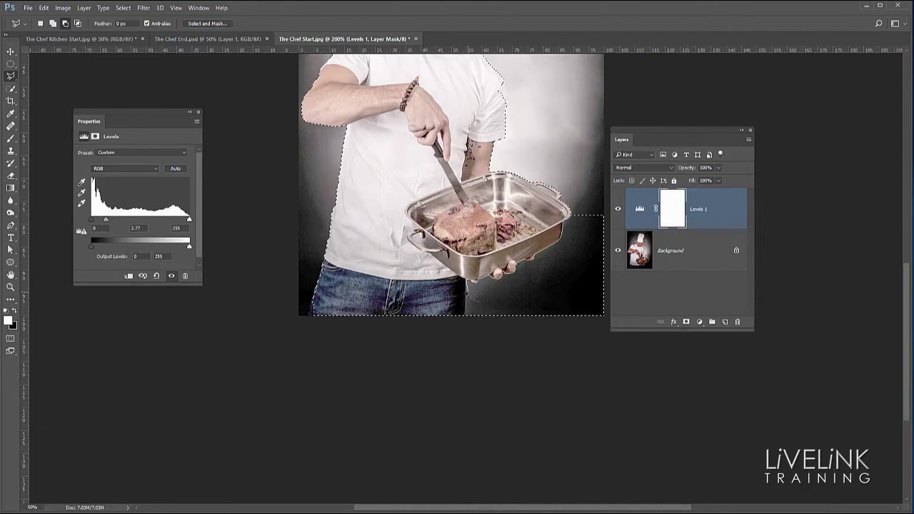
{"action": "left_click", "coordinate": [465, 320]}
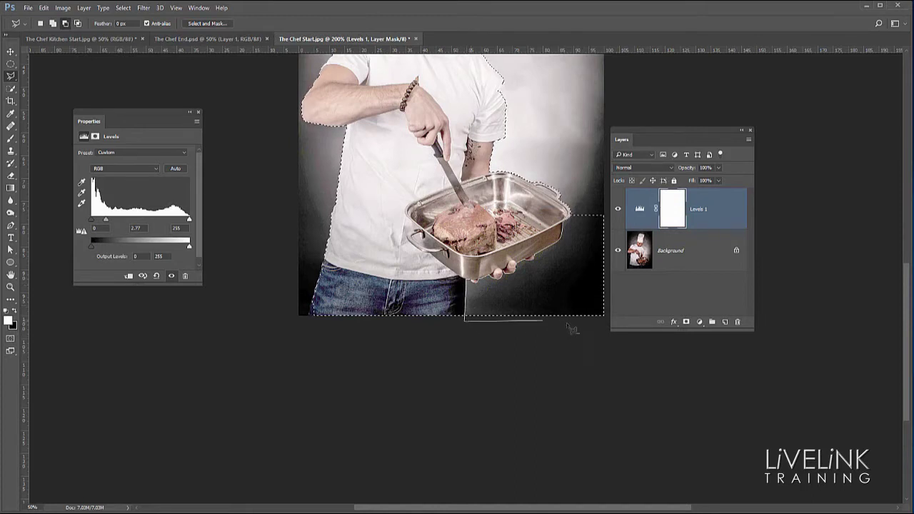
{"action": "left_click", "coordinate": [609, 326]}
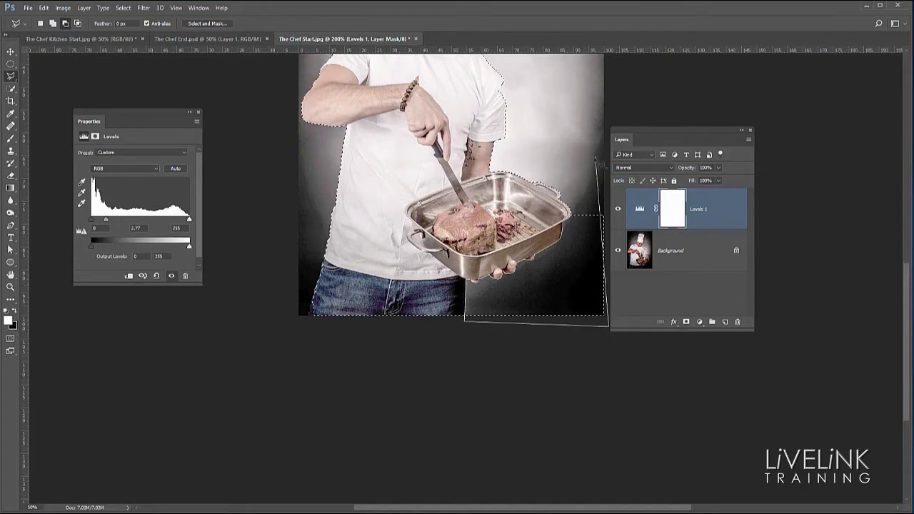
{"action": "left_click", "coordinate": [607, 161]}
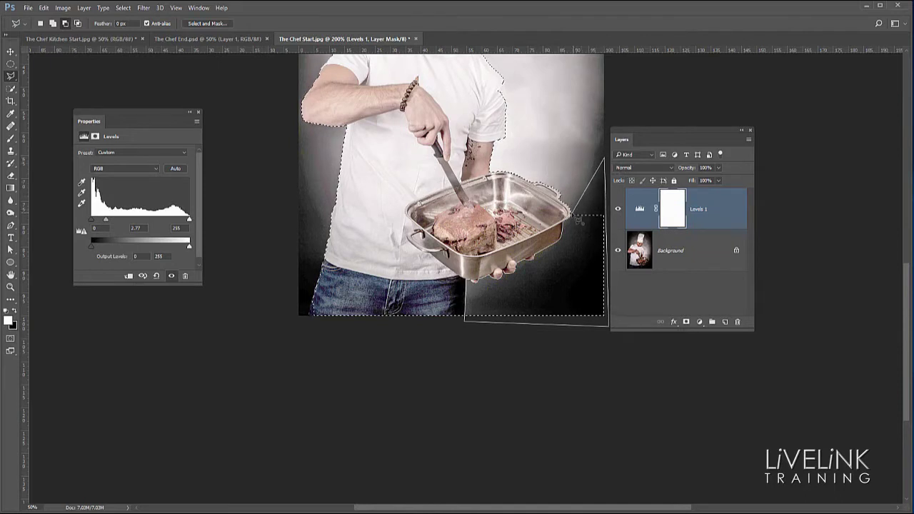
{"action": "double_click", "coordinate": [579, 221]}
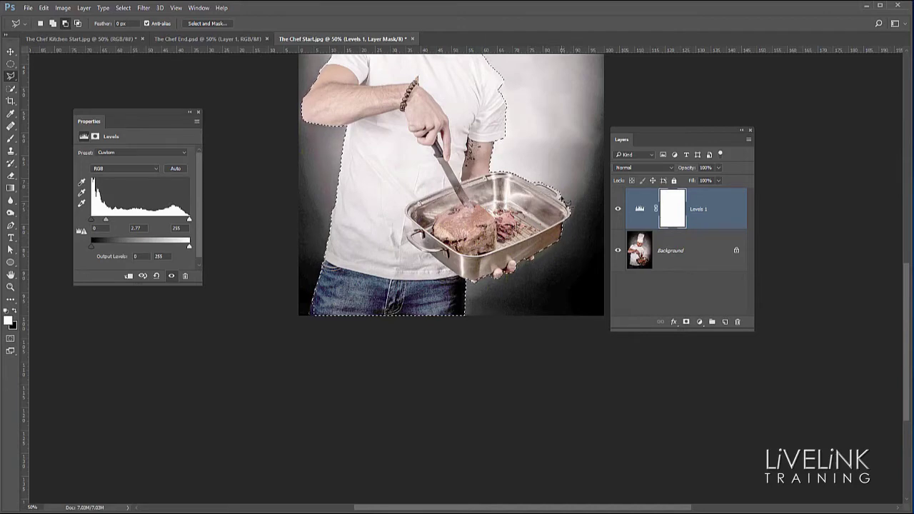
- Check the selection edge around the pan, hand and jeans, and set the Polygonal Lasso to add to the selection
{"action": "key", "text": "ctrl+plus"}
{"action": "key", "text": "ctrl+plus"}
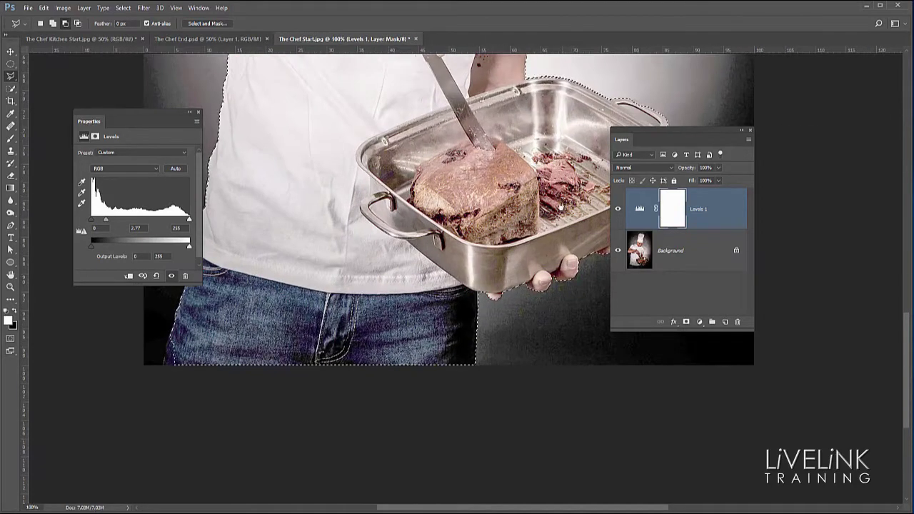
{"action": "left_click_drag", "start_coordinate": [498, 234], "coordinate": [408, 270]}
{"action": "scroll", "coordinate": [407, 270], "scroll_direction": "up", "scroll_amount": 3}
{"action": "scroll", "coordinate": [406, 275], "scroll_direction": "up", "scroll_amount": 3}
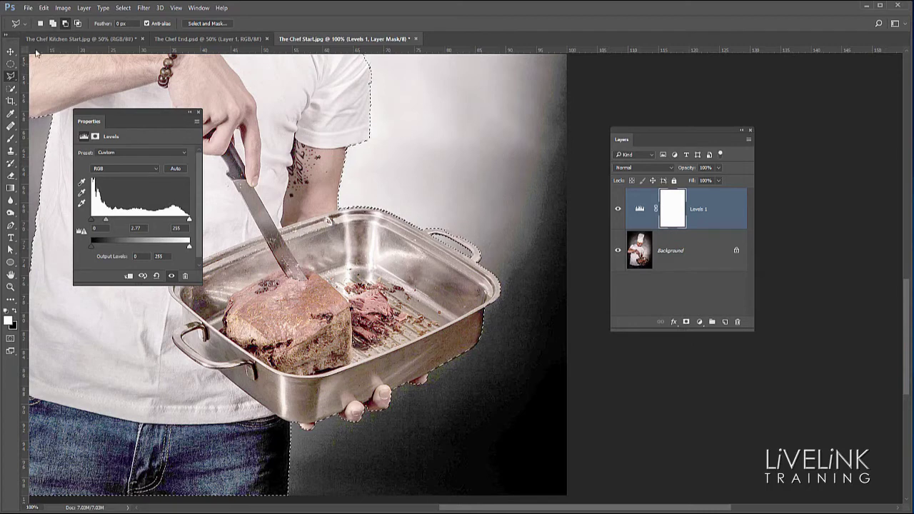
{"action": "left_click", "coordinate": [53, 23]}
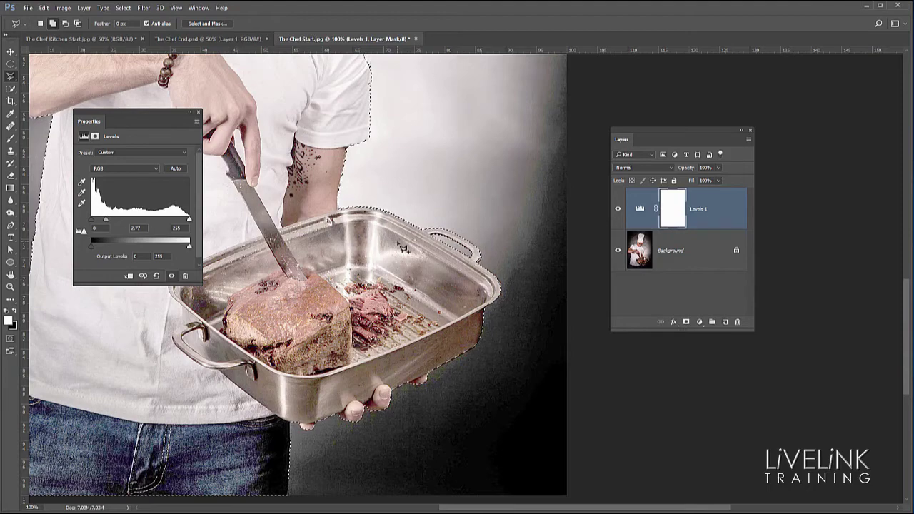
{"action": "key", "text": "ctrl+minus"}
{"action": "key", "text": "ctrl+minus"}
{"action": "key", "text": "ctrl+minus"}
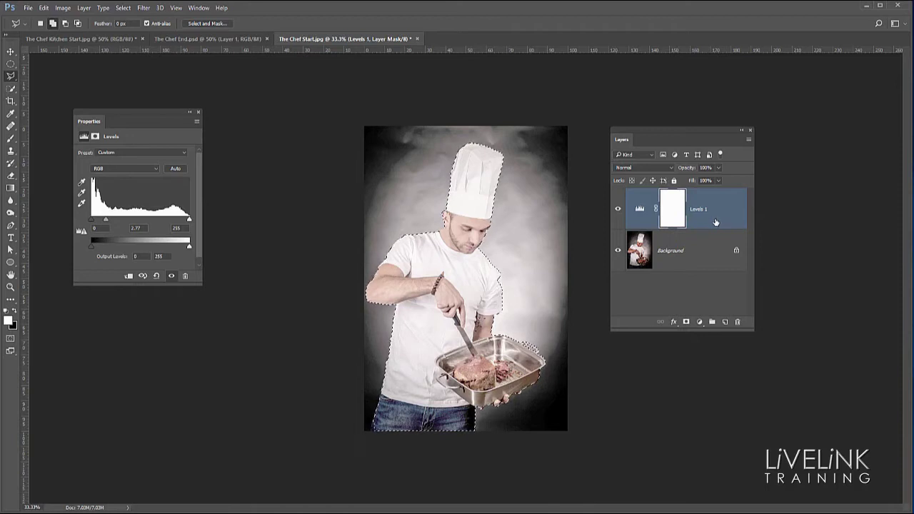
- Delete the Levels 1 adjustment layer and open the chef selection in Select and Mask with the Quick Selection tool active
{"action": "left_click_drag", "start_coordinate": [716, 223], "coordinate": [737, 322]}
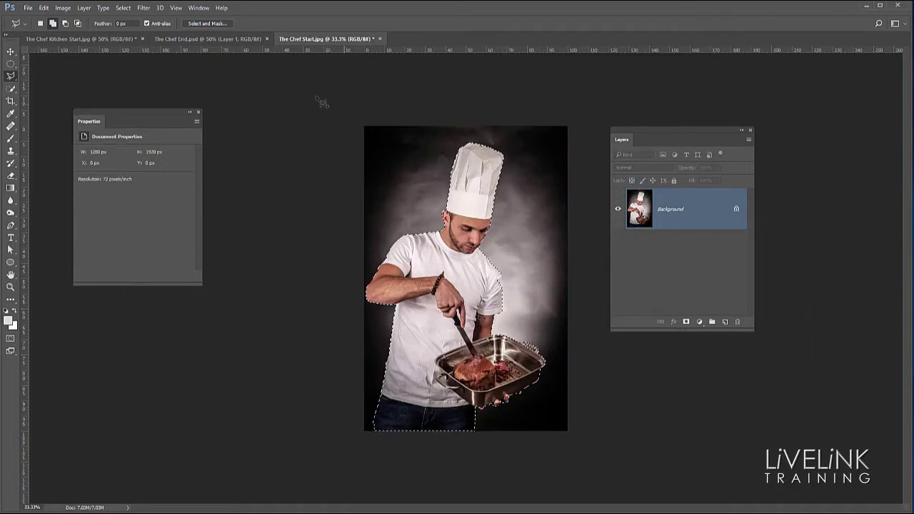
{"action": "left_click", "coordinate": [12, 89]}
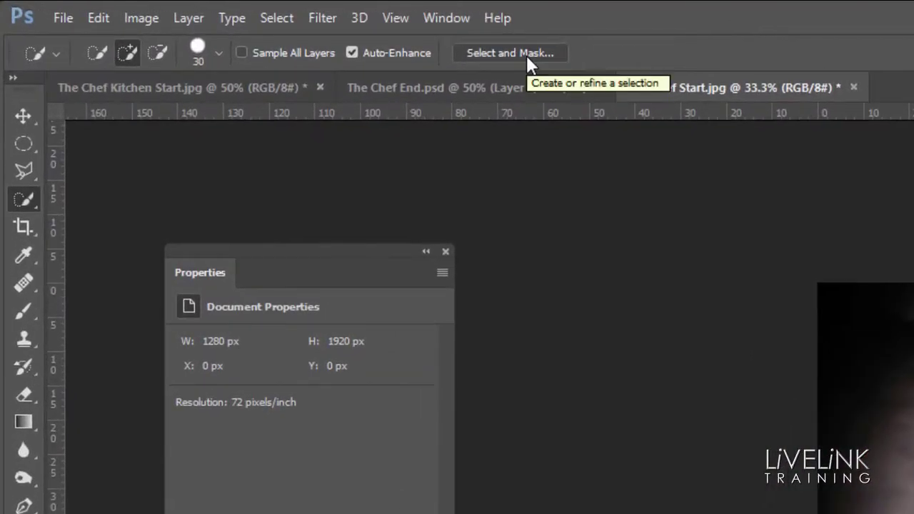
{"action": "left_click", "coordinate": [510, 53]}
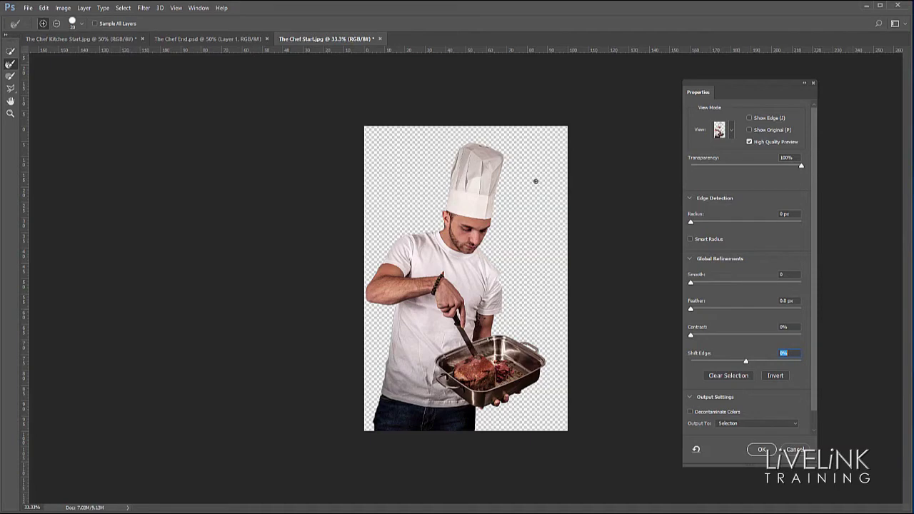
- Check the chef cut-out from hat to pan and touch up its edge with the Brush set to subtract at size 10
{"action": "key", "text": "ctrl+plus"}
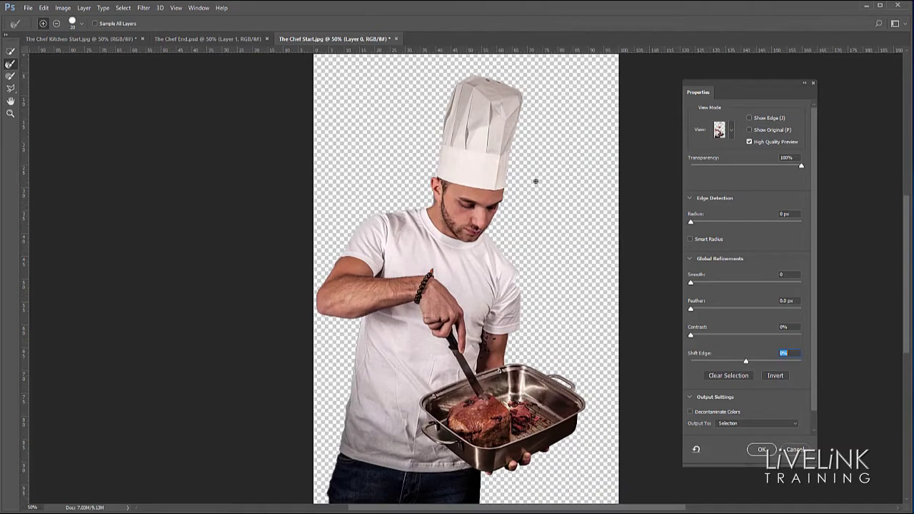
{"action": "key", "text": "ctrl+plus"}
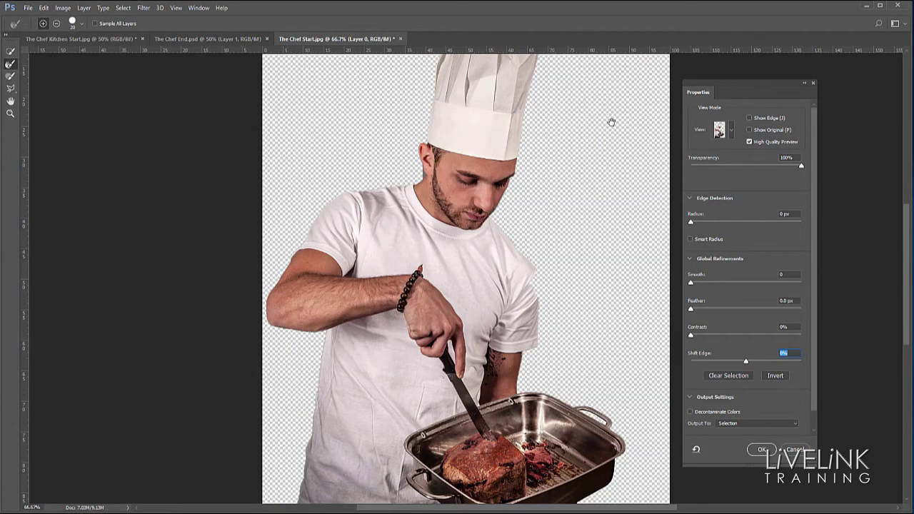
{"action": "mouse_move", "coordinate": [611, 123]}
{"action": "left_mouse_down"}
{"action": "mouse_move", "coordinate": [609, 205]}
{"action": "mouse_move", "coordinate": [590, 226]}
{"action": "mouse_move", "coordinate": [541, 223]}
{"action": "left_mouse_up"}
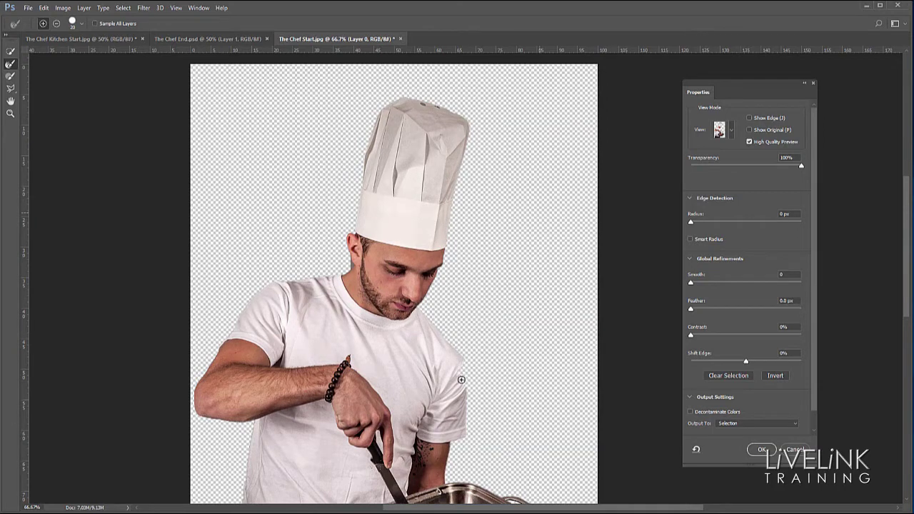
{"action": "left_click_drag", "start_coordinate": [535, 333], "coordinate": [585, 204]}
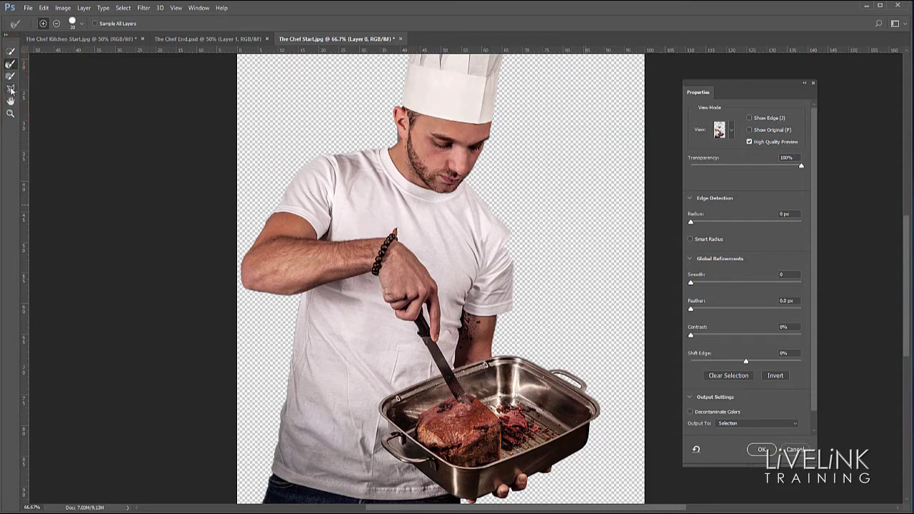
{"action": "left_click_drag", "start_coordinate": [10, 88], "coordinate": [54, 100]}
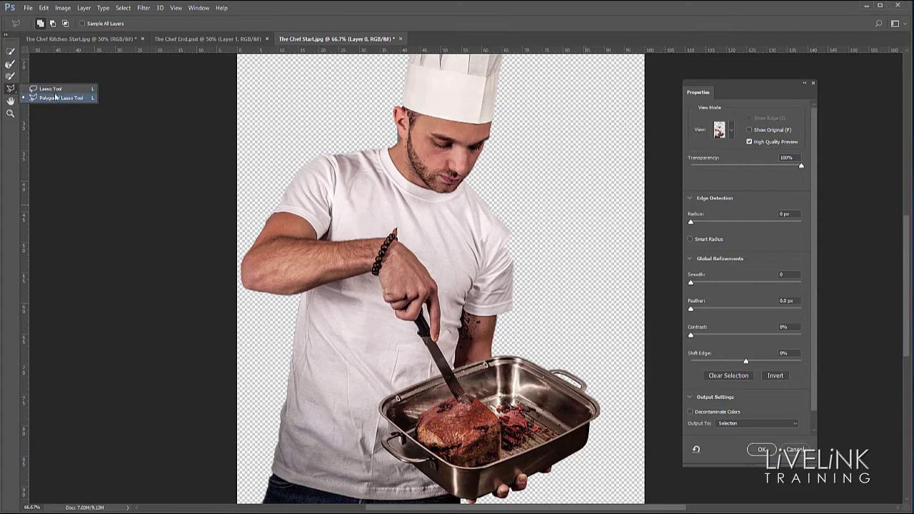
{"action": "left_click", "coordinate": [10, 78]}
{"action": "left_click", "coordinate": [10, 78]}
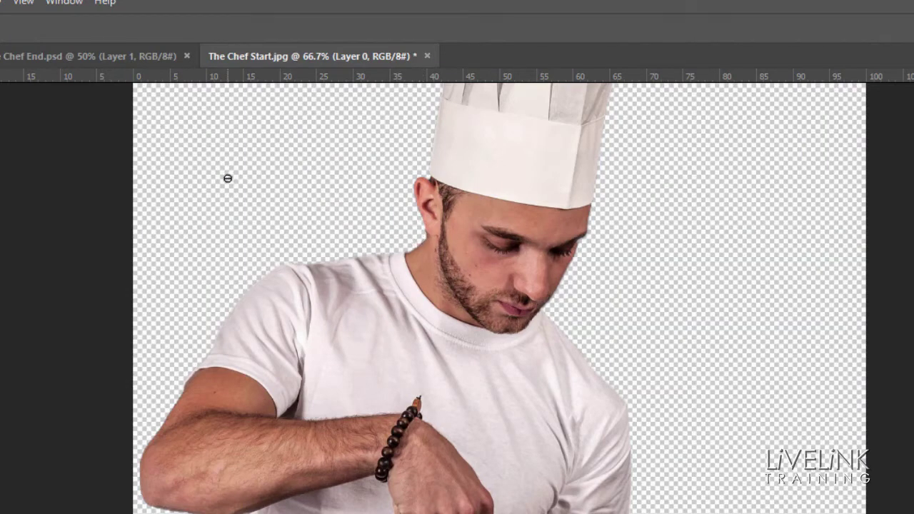
{"action": "left_click_drag", "start_coordinate": [614, 511], "coordinate": [647, 513]}
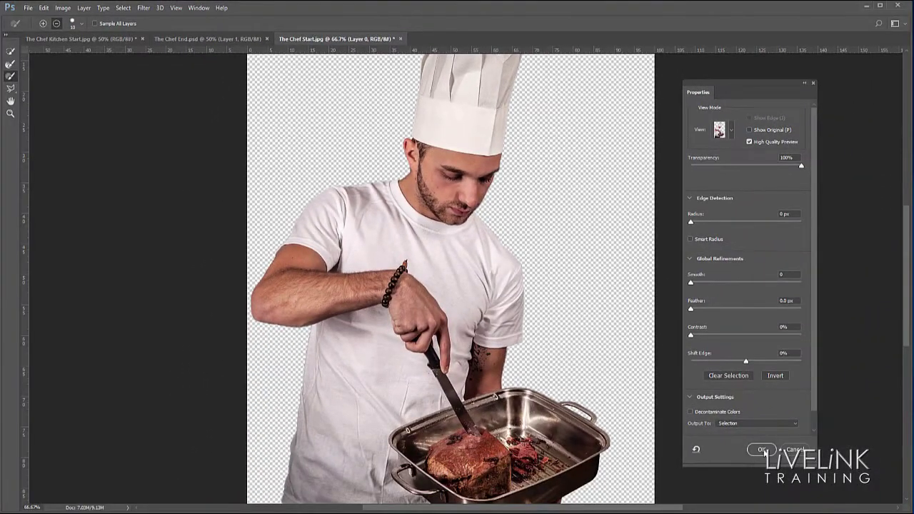
- Accept the Select and Mask result and turn the chef selection into a layer mask
{"action": "left_click", "coordinate": [763, 450]}
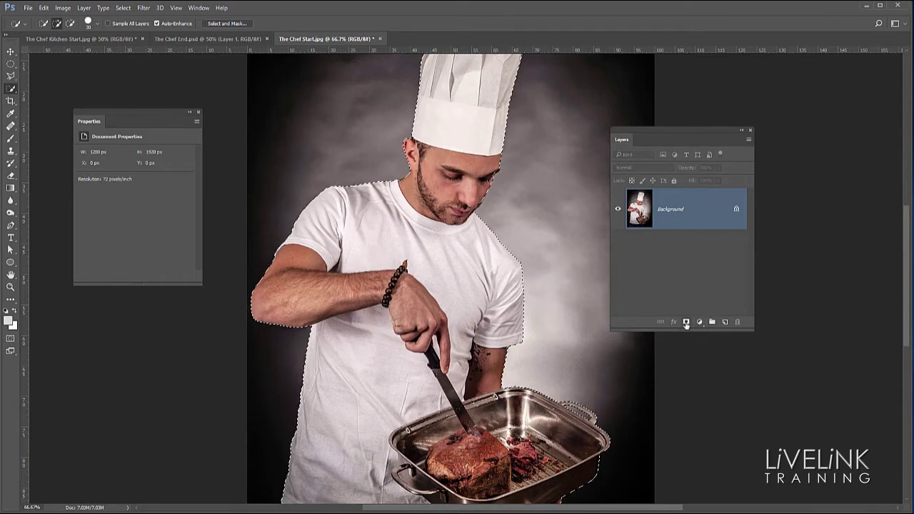
{"action": "left_click", "coordinate": [686, 323]}
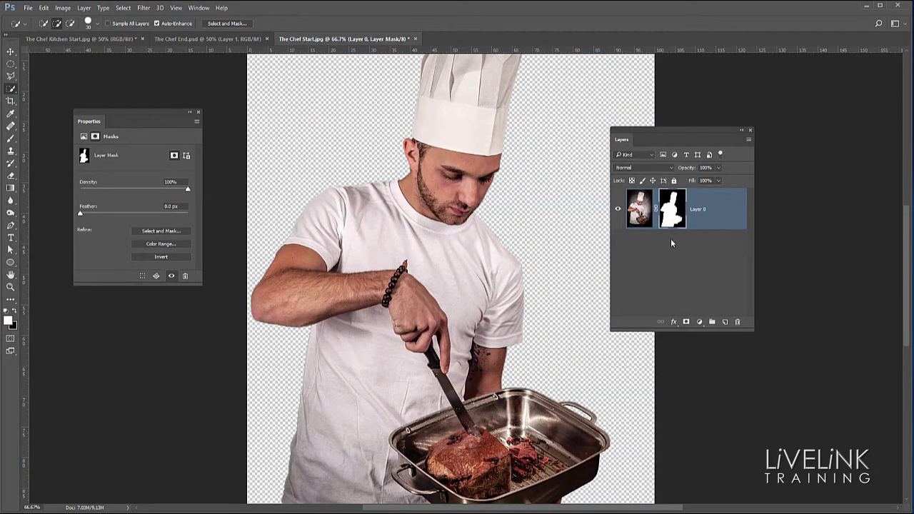
{"action": "key", "text": "ctrl+minus"}
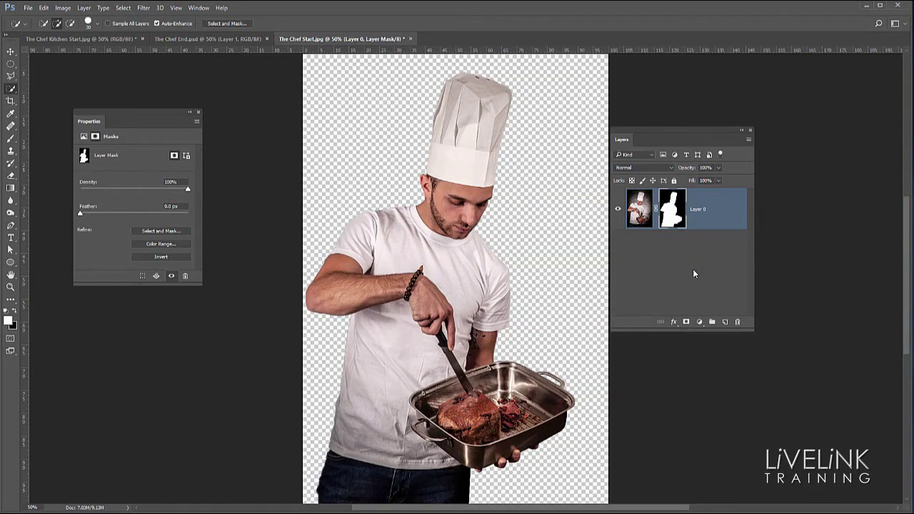
- Bring up the kitchen image, move the Layers panel clear of it, and return to The Chef Start.jpg
{"action": "left_click", "coordinate": [65, 40]}
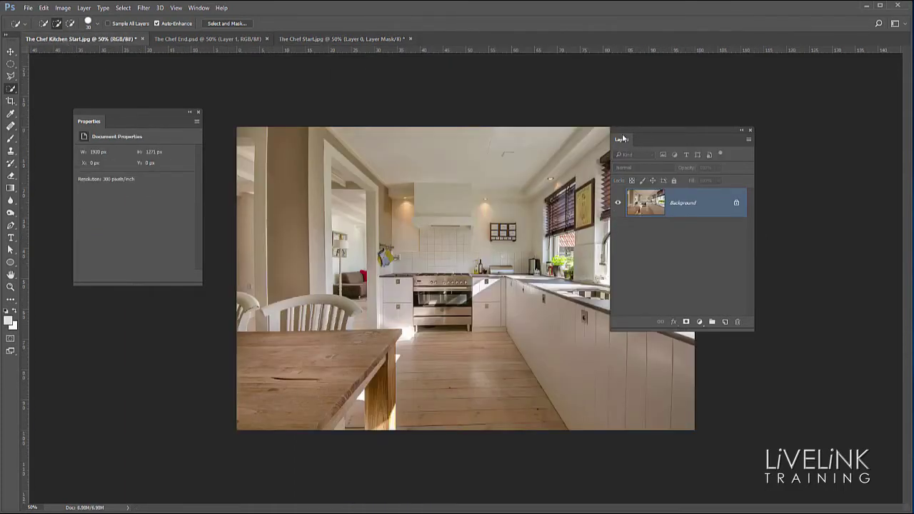
{"action": "left_click_drag", "start_coordinate": [619, 134], "coordinate": [745, 146]}
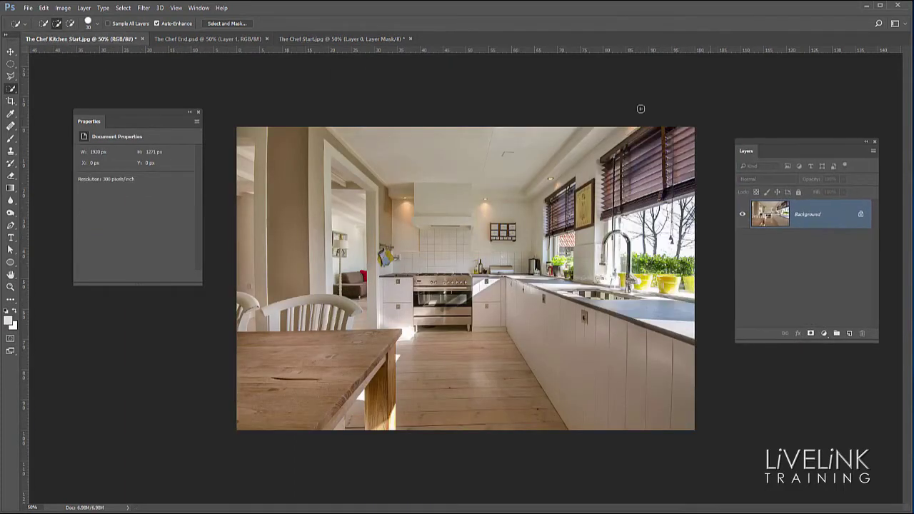
{"action": "left_click", "coordinate": [327, 40]}
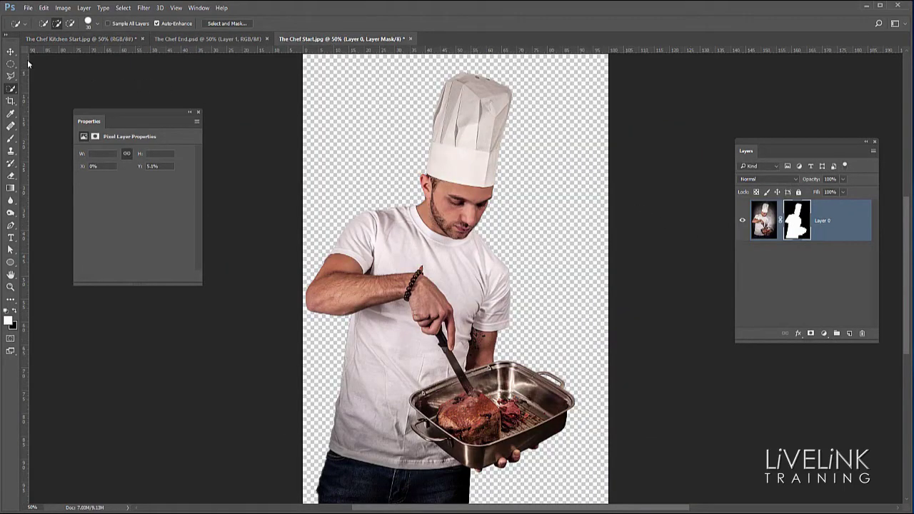
- Transfer the masked chef layer into The Chef Kitchen Start.jpg with the Move tool and place him near the middle
{"action": "key", "text": "v"}
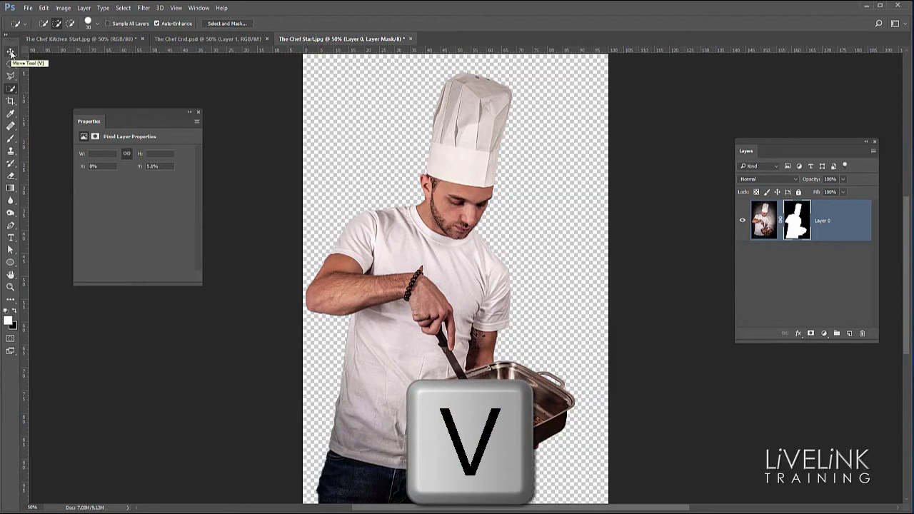
{"action": "left_click", "coordinate": [11, 53]}
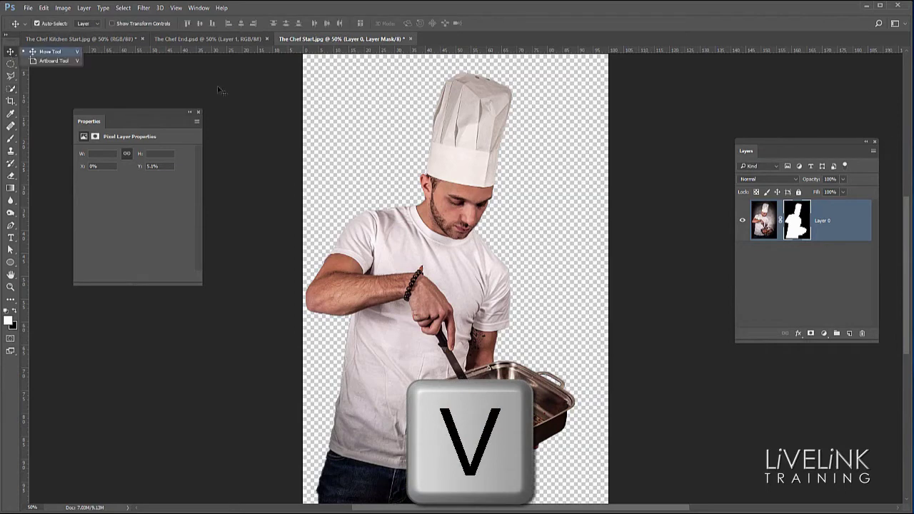
{"action": "left_click", "coordinate": [449, 262]}
{"action": "left_click_drag", "start_coordinate": [449, 261], "coordinate": [259, 157]}
{"action": "left_click_drag", "start_coordinate": [425, 280], "coordinate": [540, 339]}
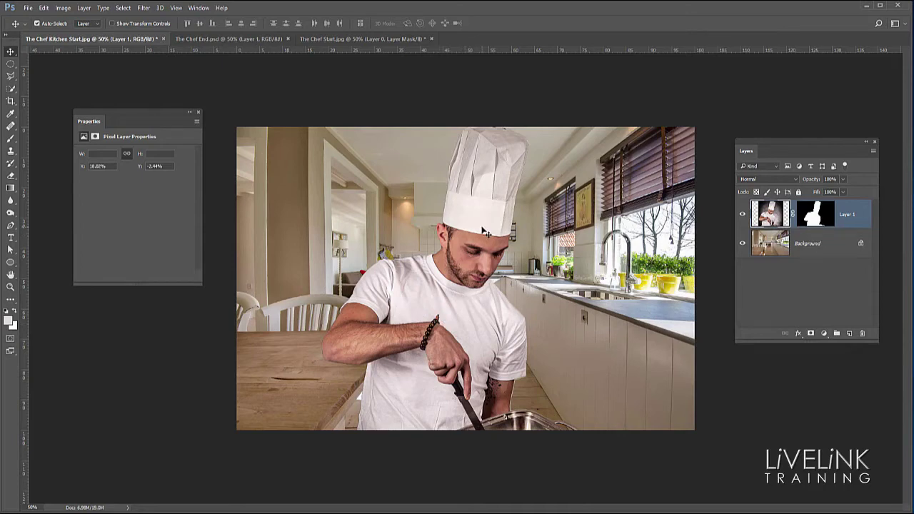
- Scale the chef layer proportionally to about 68% with Free Transform and stand him at the kitchen image's lower edge
{"action": "key", "text": "ctrl+t"}
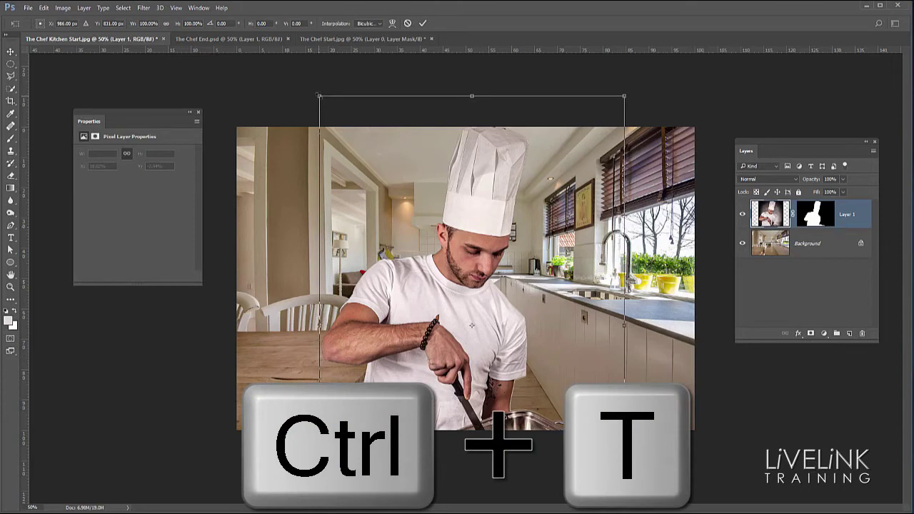
{"action": "left_click_drag", "start_coordinate": [319, 95], "coordinate": [405, 234]}
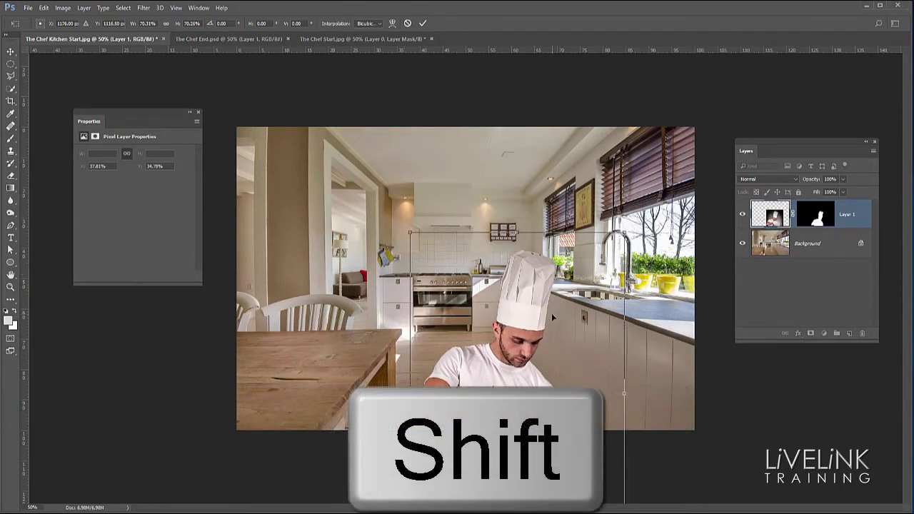
{"action": "left_click_drag", "start_coordinate": [533, 308], "coordinate": [519, 198]}
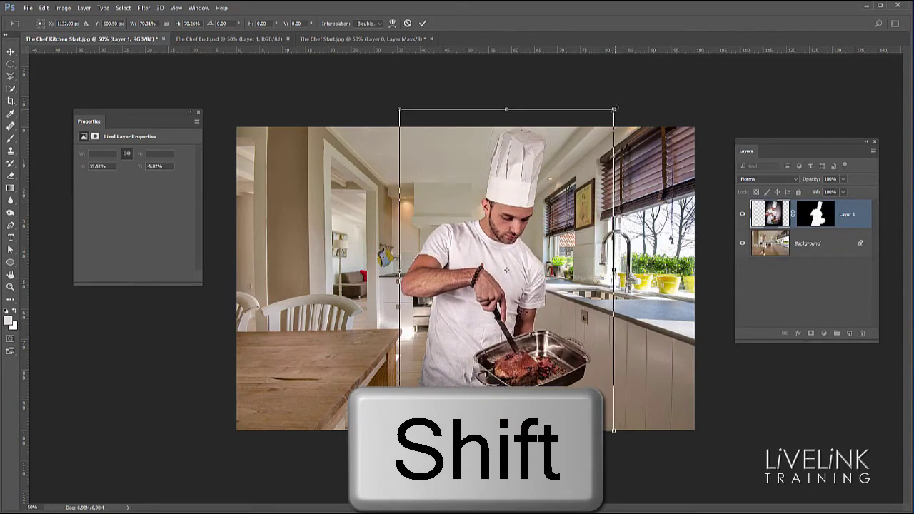
{"action": "left_click_drag", "start_coordinate": [615, 109], "coordinate": [608, 129]}
{"action": "left_click_drag", "start_coordinate": [543, 174], "coordinate": [543, 164]}
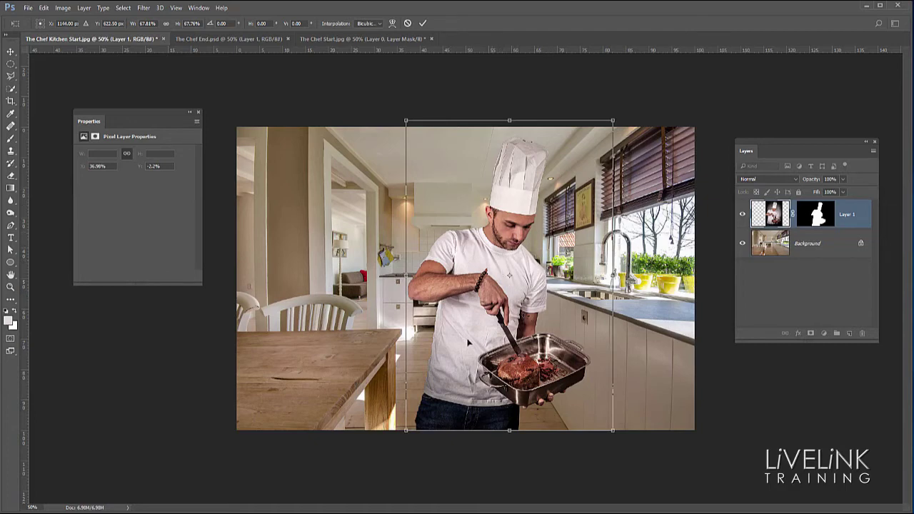
- Flip the chef horizontally, shift him to the middle of the kitchen beside the table, and apply the transform
{"action": "right_click", "coordinate": [495, 265]}
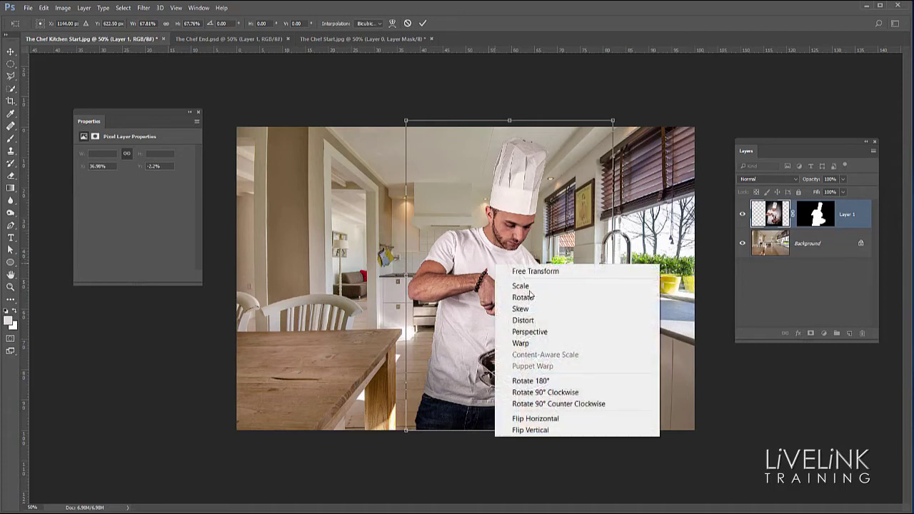
{"action": "left_click", "coordinate": [560, 420]}
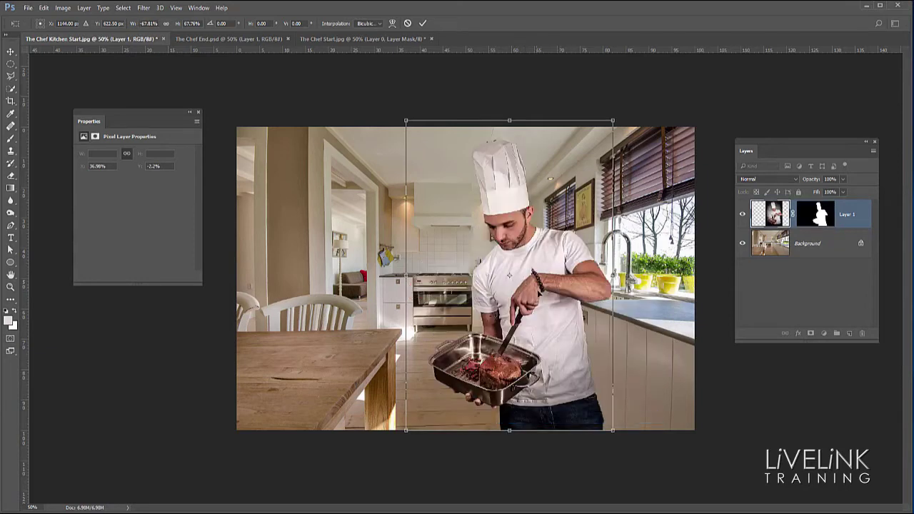
{"action": "left_click_drag", "start_coordinate": [547, 271], "coordinate": [506, 275]}
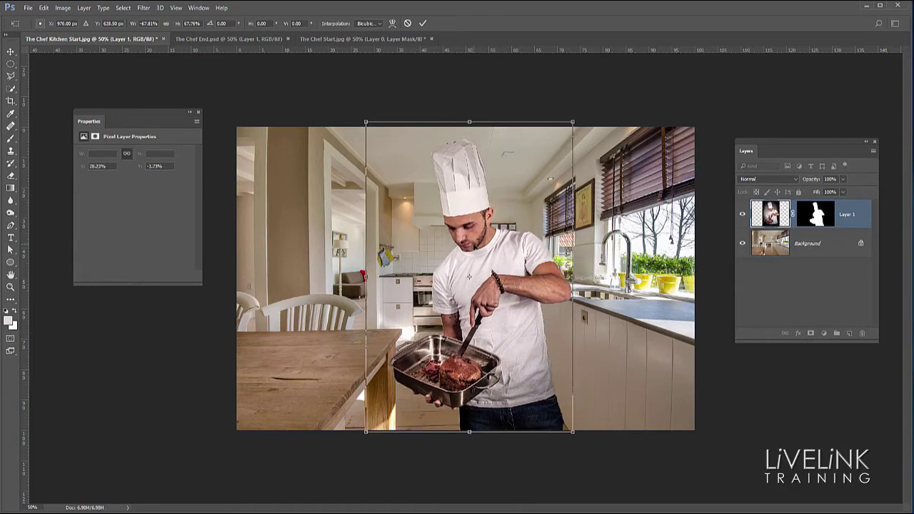
{"action": "key", "text": "Return"}
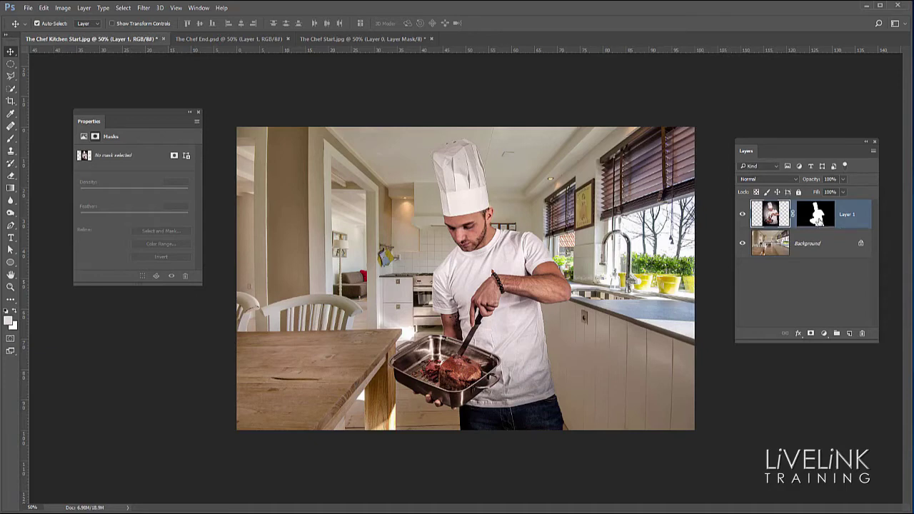
- Paint black on Layer 1's mask with a size 5 brush to remove the light fringe along the tattooed arm
{"action": "left_click", "coordinate": [819, 221]}
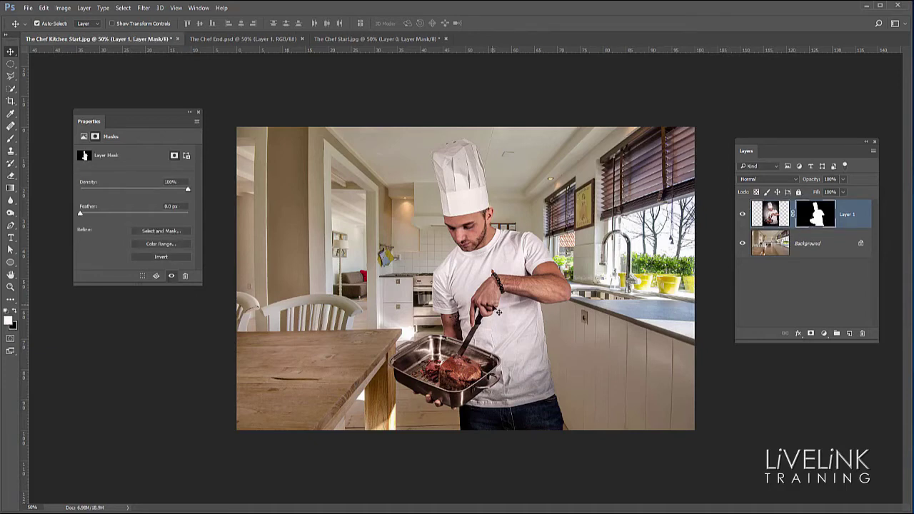
{"action": "scroll", "coordinate": [498, 312], "scroll_direction": "up", "scroll_amount": 3}
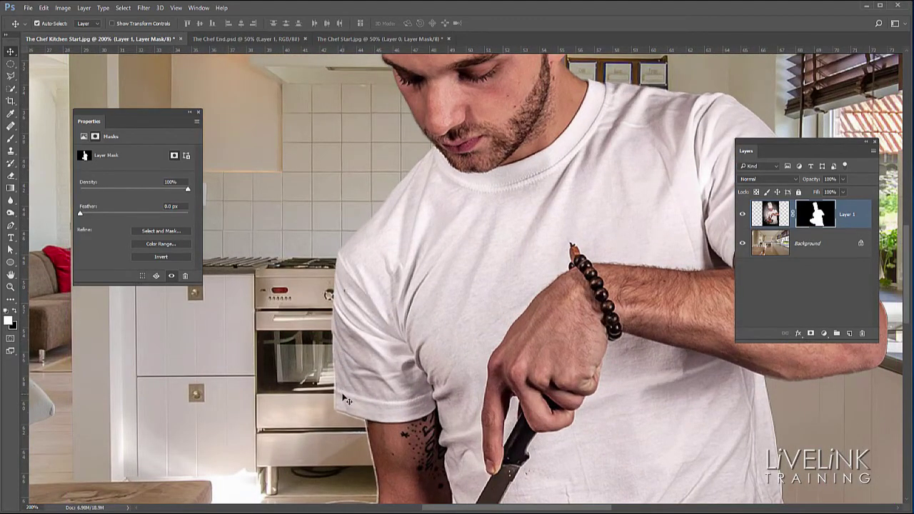
{"action": "left_click_drag", "start_coordinate": [348, 404], "coordinate": [355, 238]}
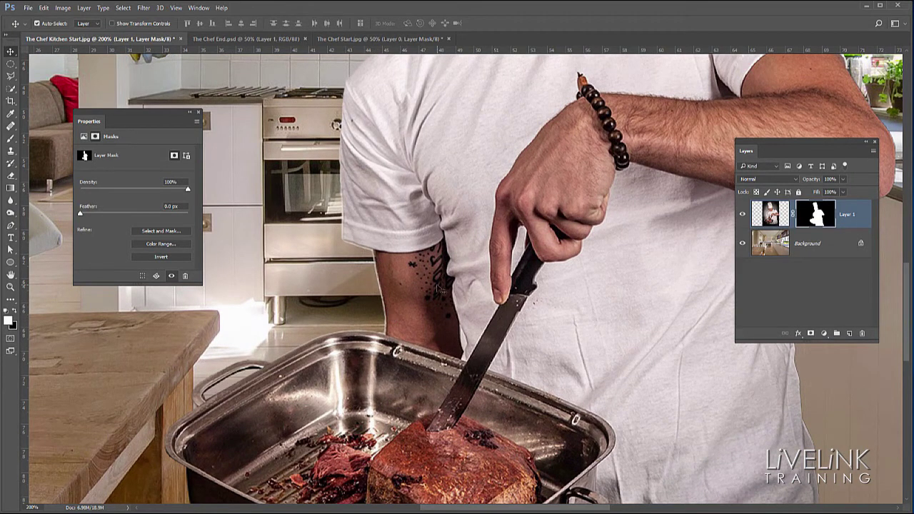
{"action": "scroll", "coordinate": [463, 278], "scroll_direction": "up", "scroll_amount": 1}
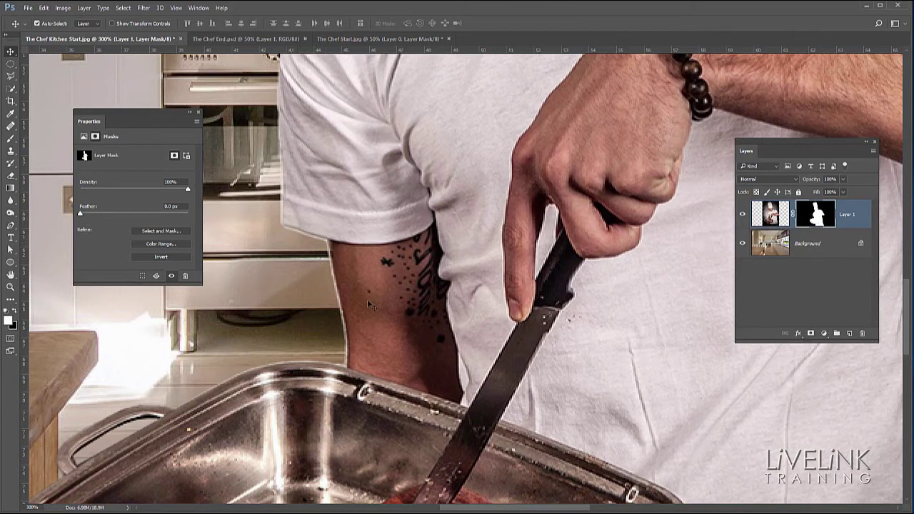
{"action": "left_click", "coordinate": [16, 310]}
{"action": "left_click", "coordinate": [10, 137]}
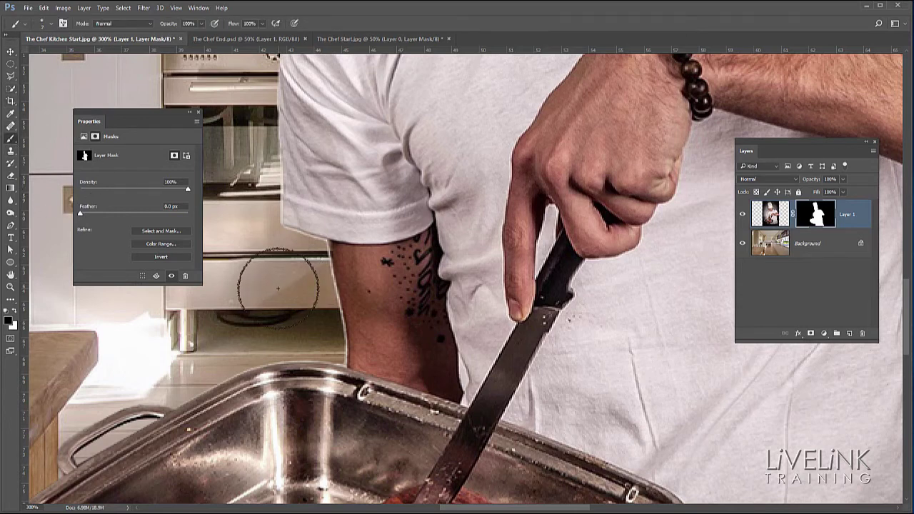
{"action": "key", "text": "bracketleft"}
{"action": "key", "text": "bracketleft"}
{"action": "key", "text": "bracketleft"}
{"action": "key", "text": "bracketleft"}
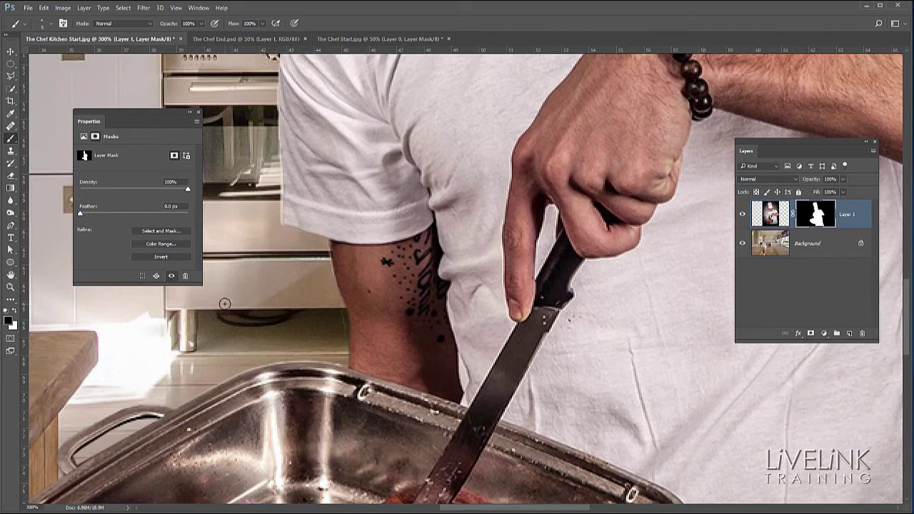
- Examine the chef's mask edge from the arm past the shoulders, neck and ear up to the top of the hat
{"action": "key", "text": "ctrl+1"}
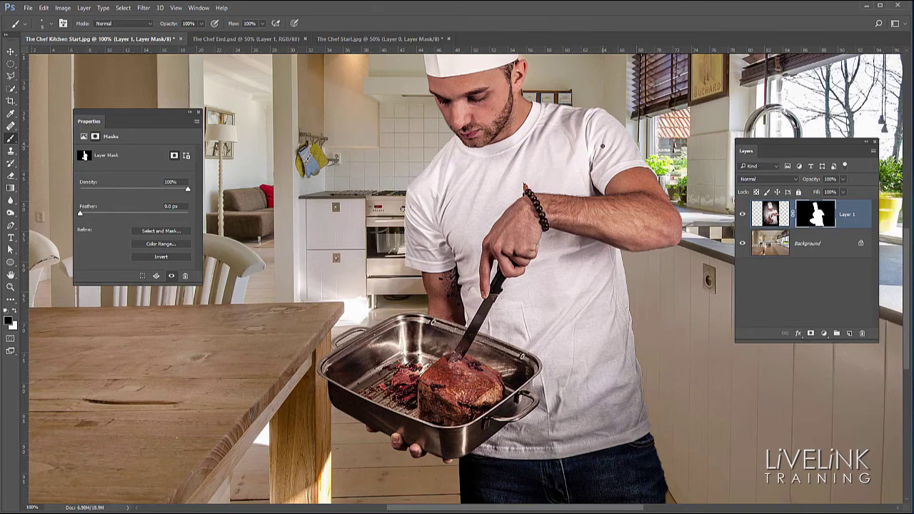
{"action": "key", "text": "ctrl+plus"}
{"action": "key", "text": "ctrl+plus"}
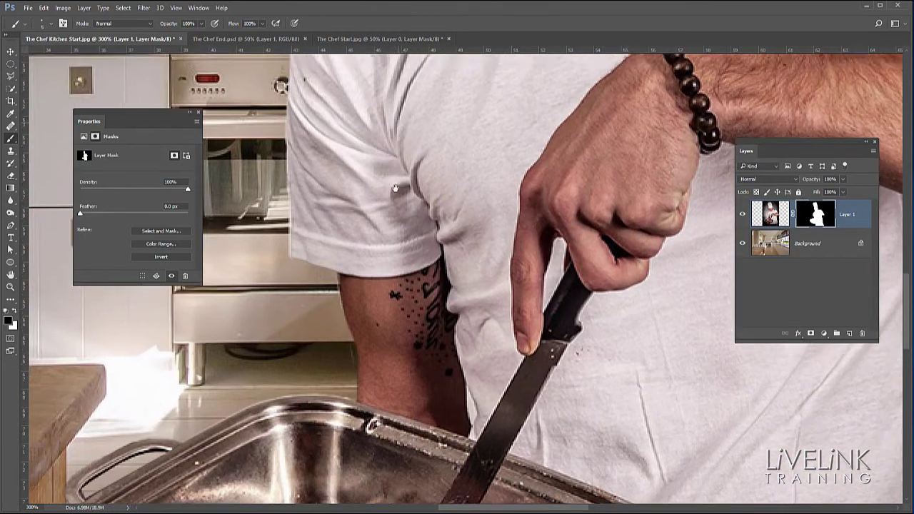
{"action": "left_click_drag", "start_coordinate": [395, 187], "coordinate": [408, 266]}
{"action": "left_click_drag", "start_coordinate": [447, 188], "coordinate": [465, 335]}
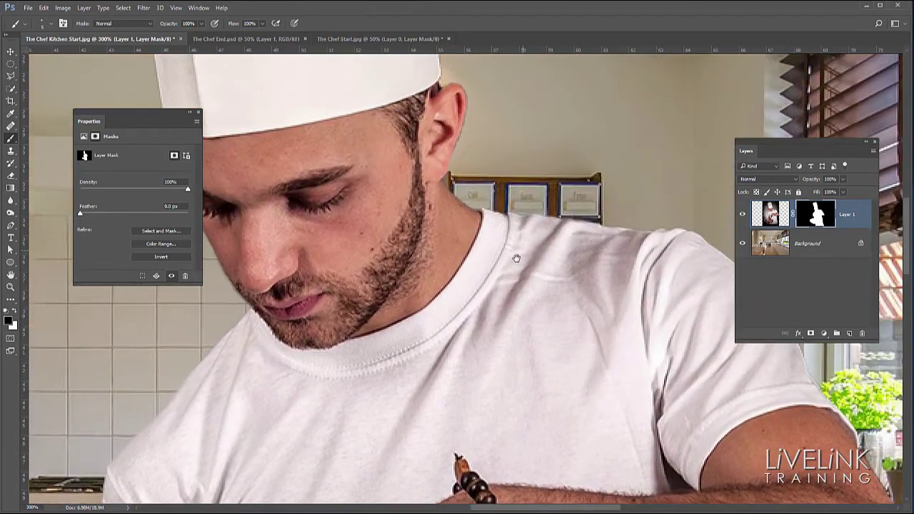
{"action": "left_click_drag", "start_coordinate": [516, 258], "coordinate": [505, 319]}
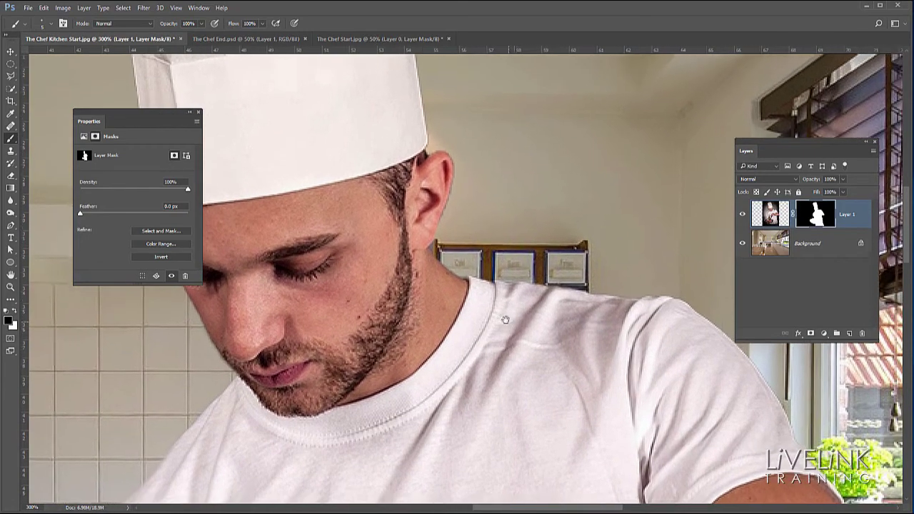
{"action": "left_click_drag", "start_coordinate": [401, 94], "coordinate": [473, 288]}
{"action": "left_click_drag", "start_coordinate": [380, 165], "coordinate": [456, 318]}
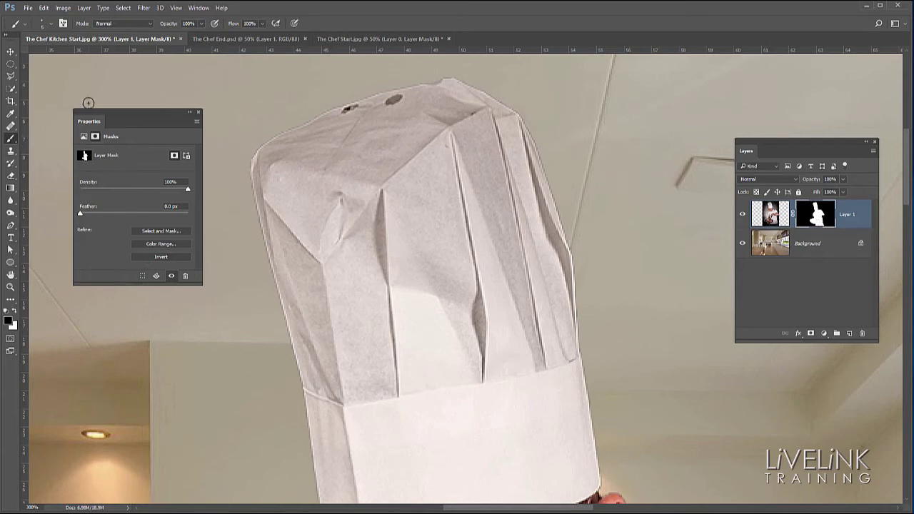
- Refine the chef's mask in Select and Mask with Shift Edge at -34%, outputting to a new layer with layer mask
{"action": "left_click", "coordinate": [161, 230]}
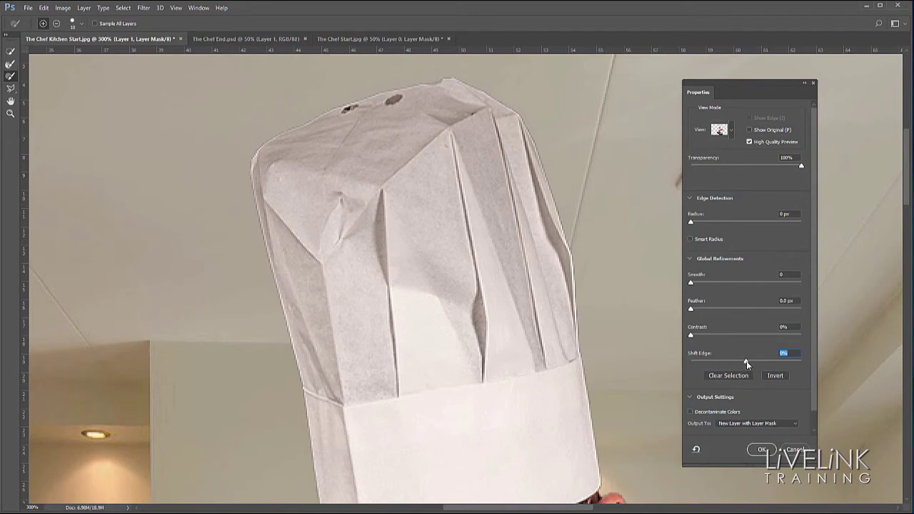
{"action": "left_click_drag", "start_coordinate": [747, 361], "coordinate": [742, 363]}
{"action": "scroll", "coordinate": [557, 340], "scroll_direction": "down", "scroll_amount": 10}
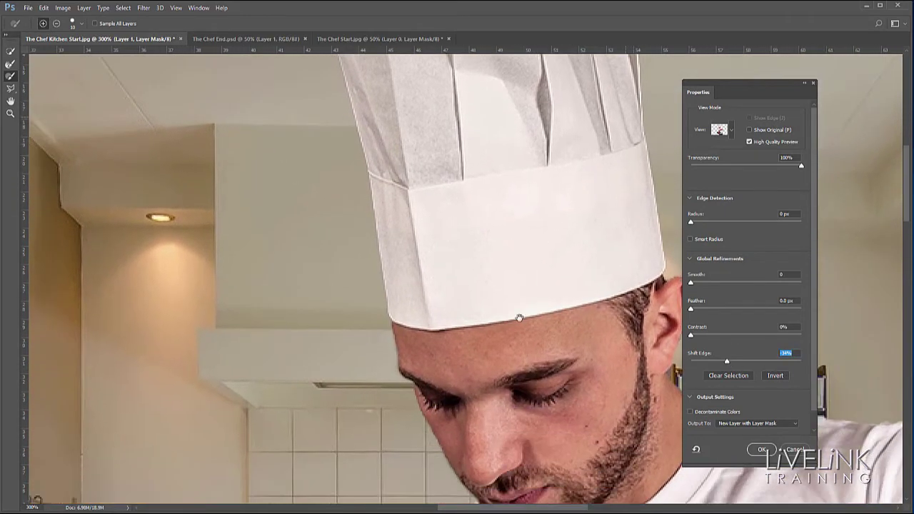
{"action": "scroll", "coordinate": [538, 330], "scroll_direction": "down", "scroll_amount": 10}
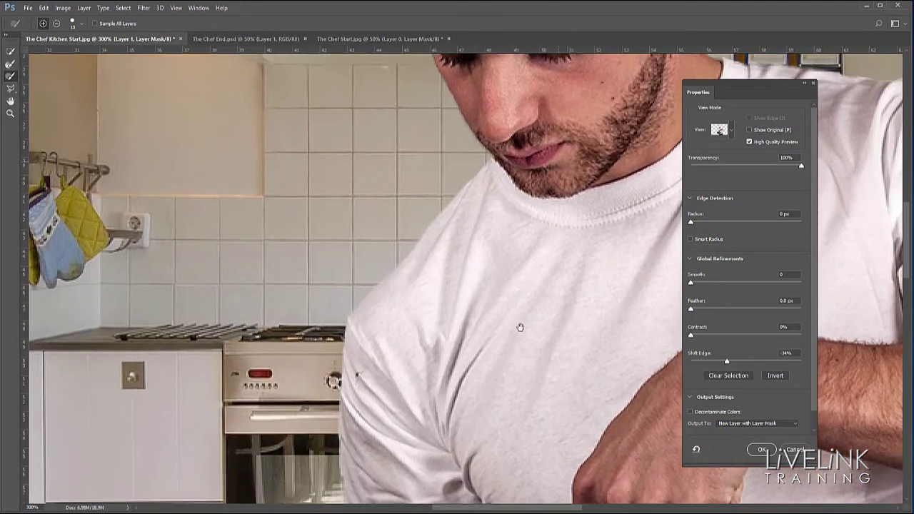
{"action": "scroll", "coordinate": [526, 237], "scroll_direction": "up", "scroll_amount": 20}
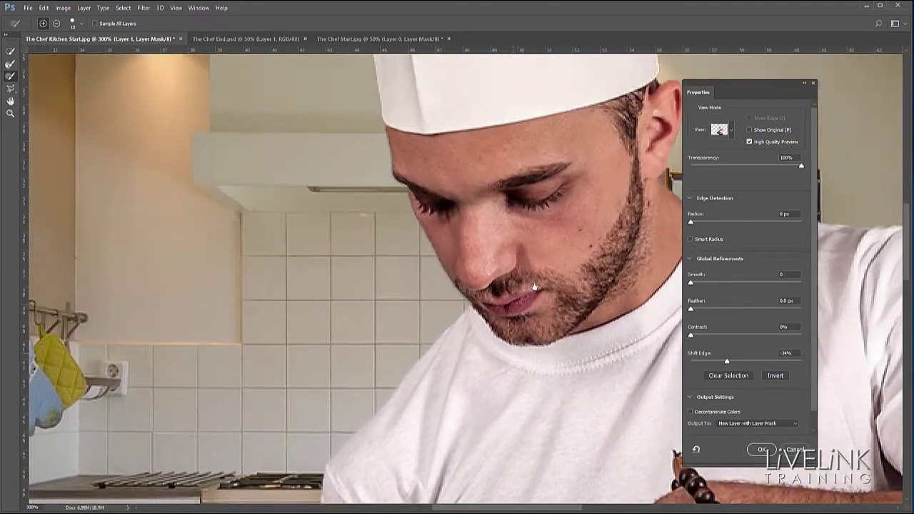
{"action": "scroll", "coordinate": [527, 326], "scroll_direction": "up", "scroll_amount": 5}
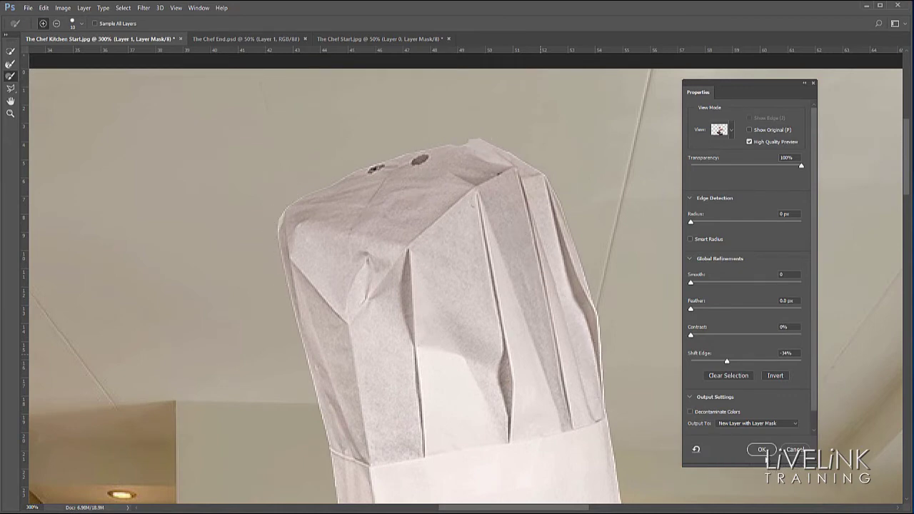
{"action": "left_click", "coordinate": [762, 450]}
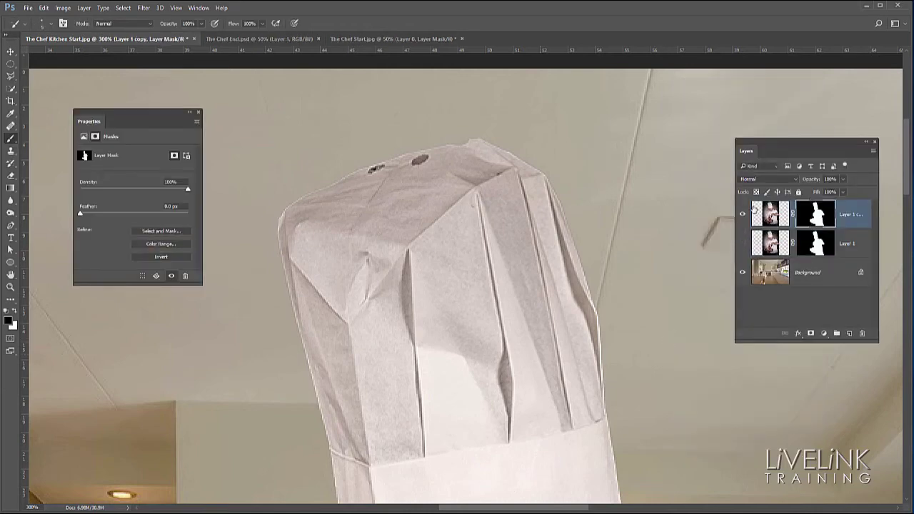
- Delete the hidden original Layer 1, keeping the refined chef copy above the kitchen background
{"action": "left_click", "coordinate": [854, 252]}
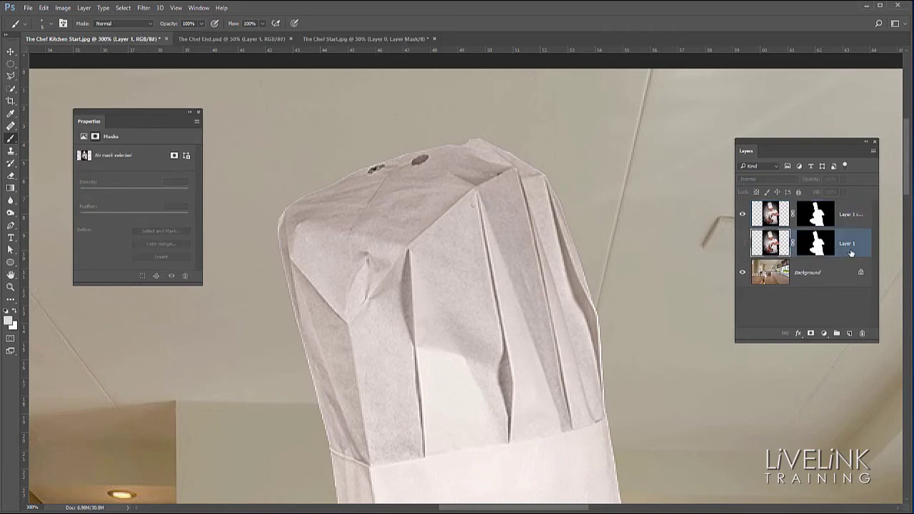
{"action": "left_click_drag", "start_coordinate": [852, 255], "coordinate": [863, 333]}
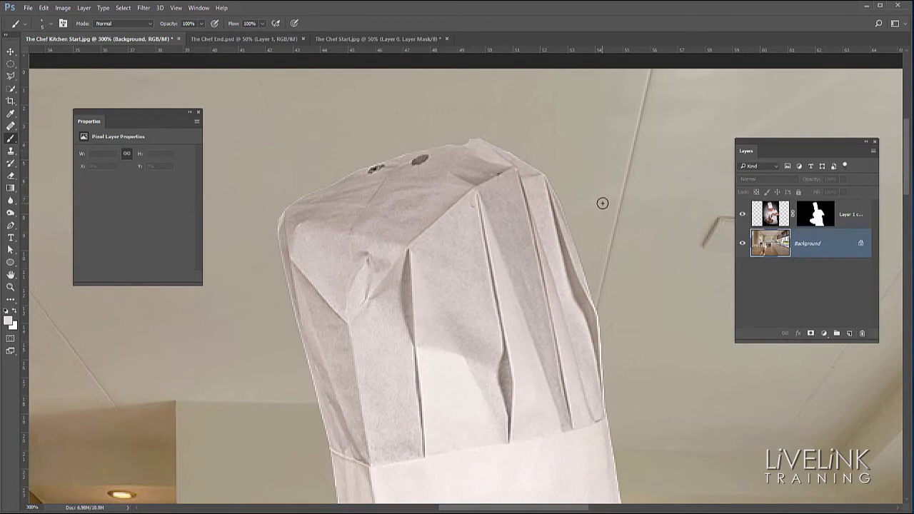
{"action": "key", "text": "ctrl+minus"}
{"action": "key", "text": "ctrl+minus"}
{"action": "key", "text": "ctrl+minus"}
{"action": "key", "text": "ctrl+minus"}
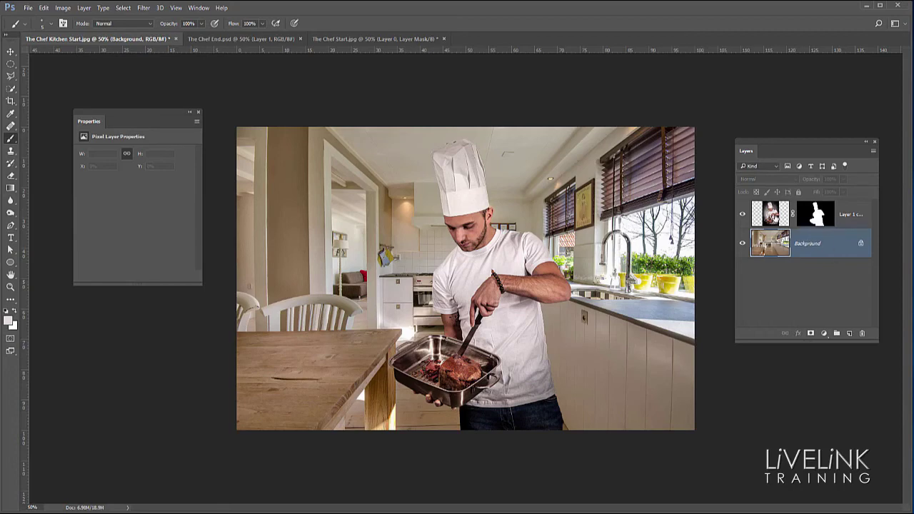
- Start Match Color on the chef layer's pixels, using The Chef Kitchen Start.jpg as source and its Background as source layer
{"action": "left_click", "coordinate": [772, 215]}
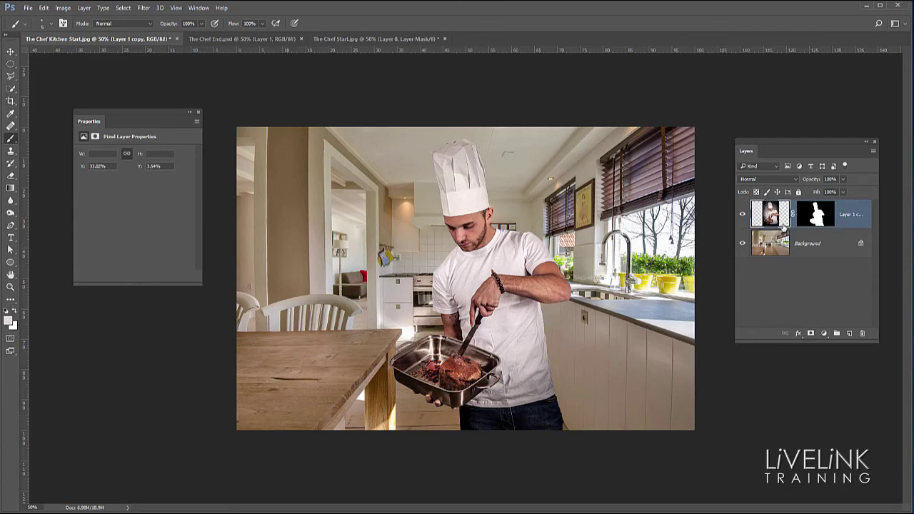
{"action": "left_click", "coordinate": [63, 8]}
{"action": "mouse_move", "coordinate": [85, 40]}
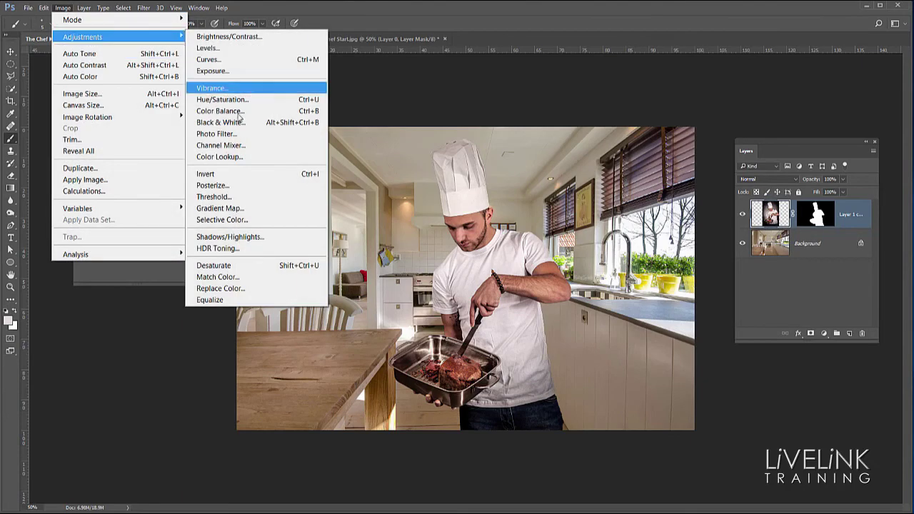
{"action": "left_click", "coordinate": [249, 278]}
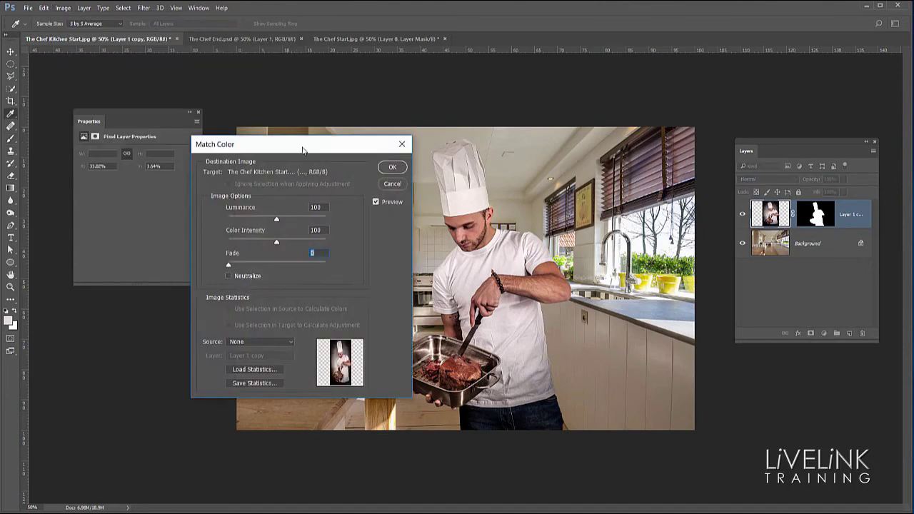
{"action": "left_click_drag", "start_coordinate": [303, 150], "coordinate": [215, 106]}
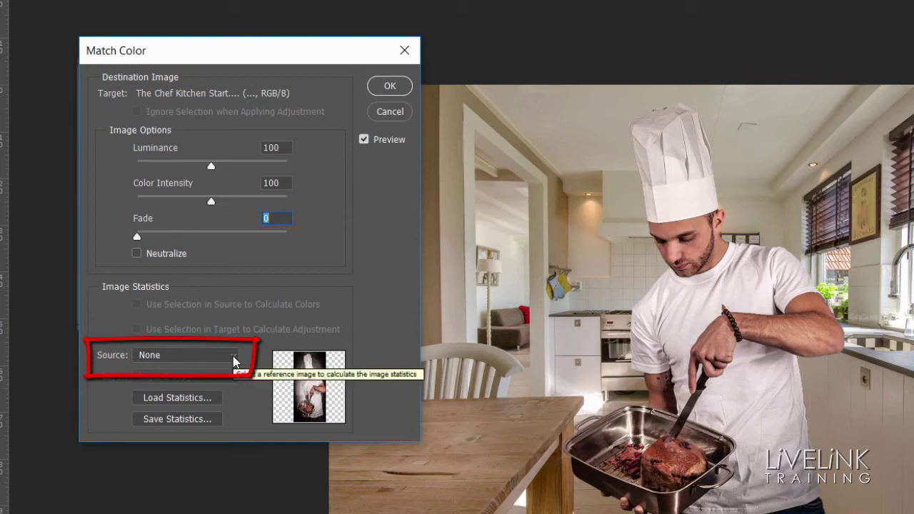
{"action": "left_click", "coordinate": [234, 356]}
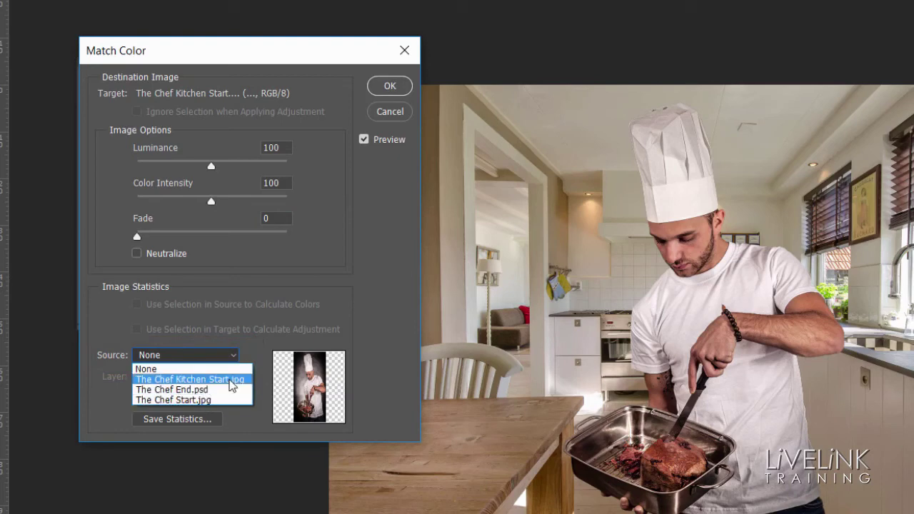
{"action": "left_click", "coordinate": [231, 380]}
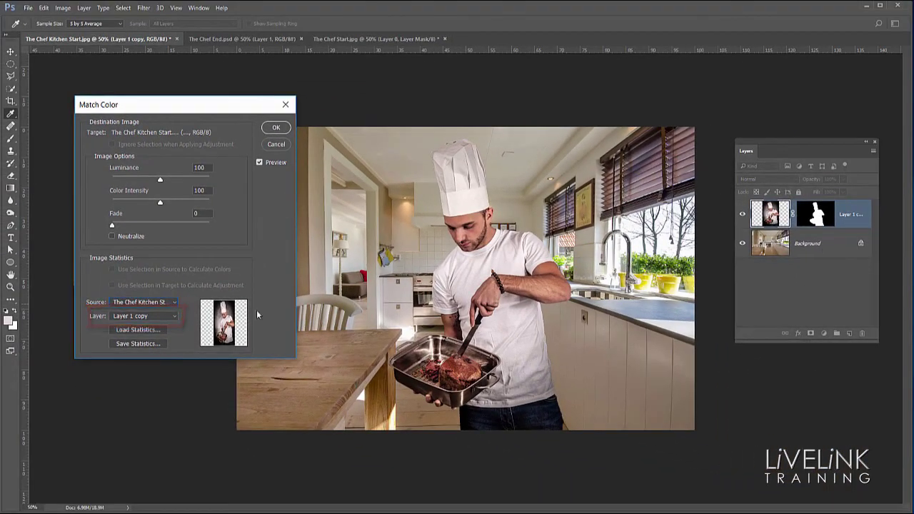
{"action": "left_click", "coordinate": [174, 318]}
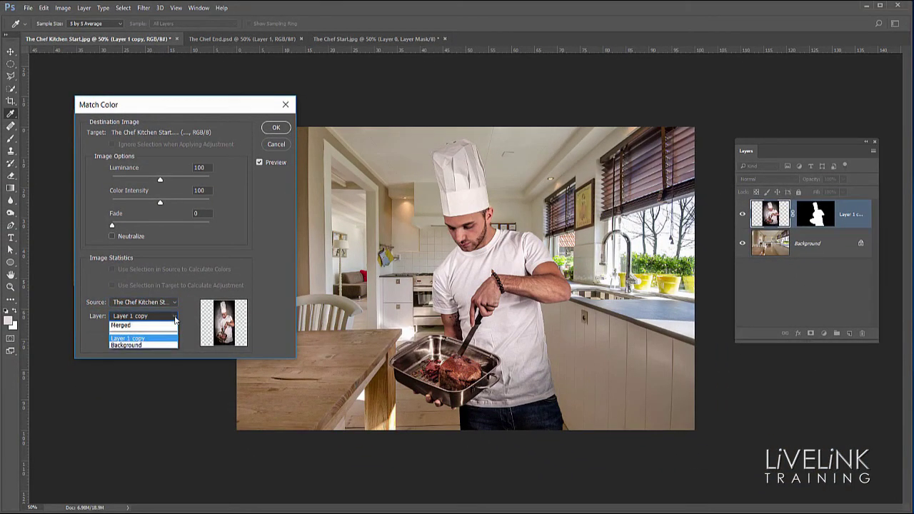
{"action": "left_click", "coordinate": [151, 345]}
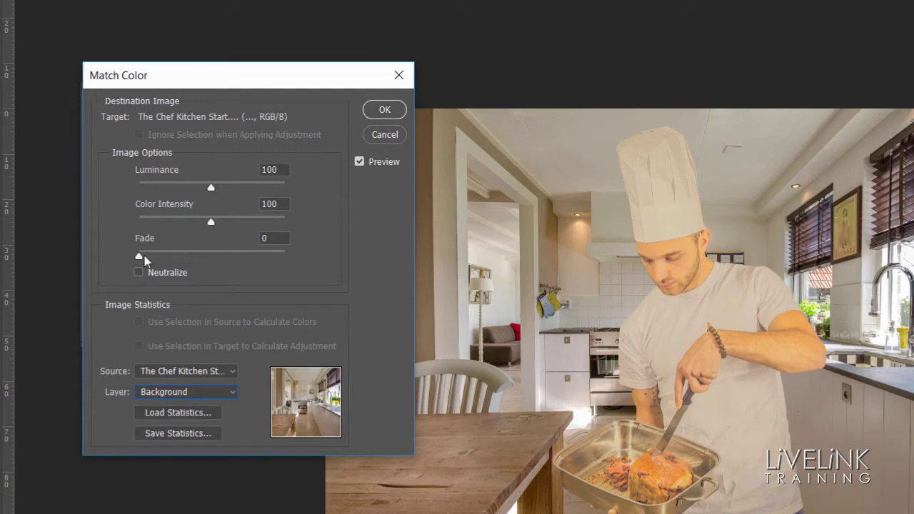
- Set the Match Color fade to 68, trying Neutralize briefly and leaving it off
{"action": "left_click_drag", "start_coordinate": [139, 256], "coordinate": [223, 262]}
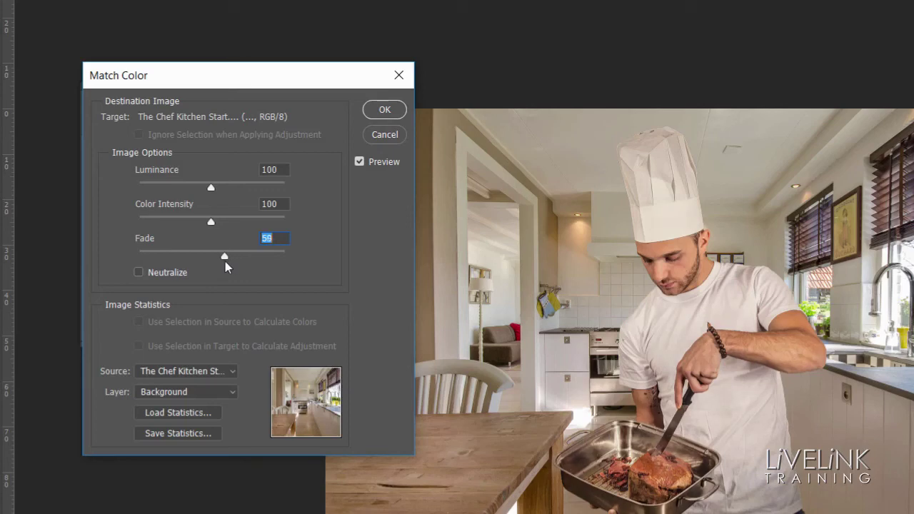
{"action": "left_click", "coordinate": [139, 275]}
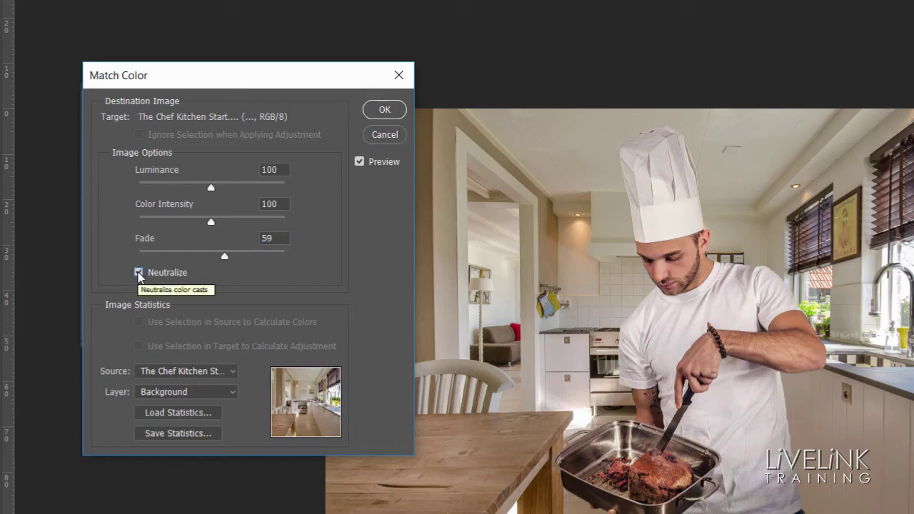
{"action": "left_click", "coordinate": [139, 274]}
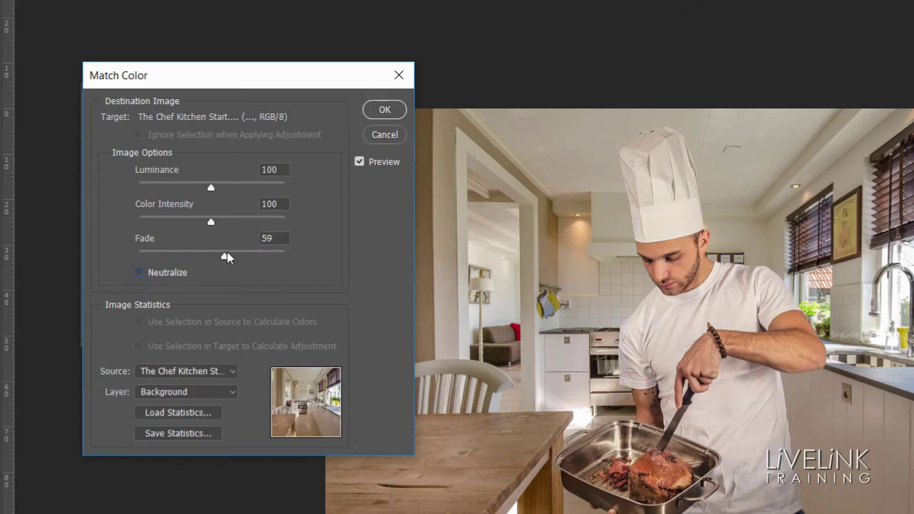
{"action": "left_click_drag", "start_coordinate": [224, 255], "coordinate": [238, 258]}
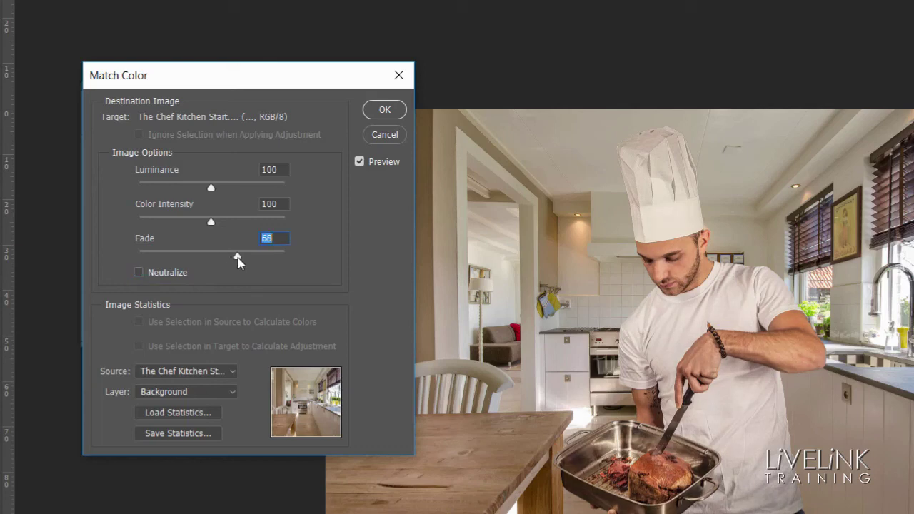
- Compare the chef with and without the color match preview, and apply the Match Color adjustment
{"action": "left_click", "coordinate": [360, 162]}
{"action": "left_click", "coordinate": [360, 163]}
{"action": "left_click", "coordinate": [360, 163]}
{"action": "left_click", "coordinate": [361, 162]}
{"action": "left_click", "coordinate": [360, 163]}
{"action": "left_click", "coordinate": [361, 163]}
{"action": "left_click", "coordinate": [359, 162]}
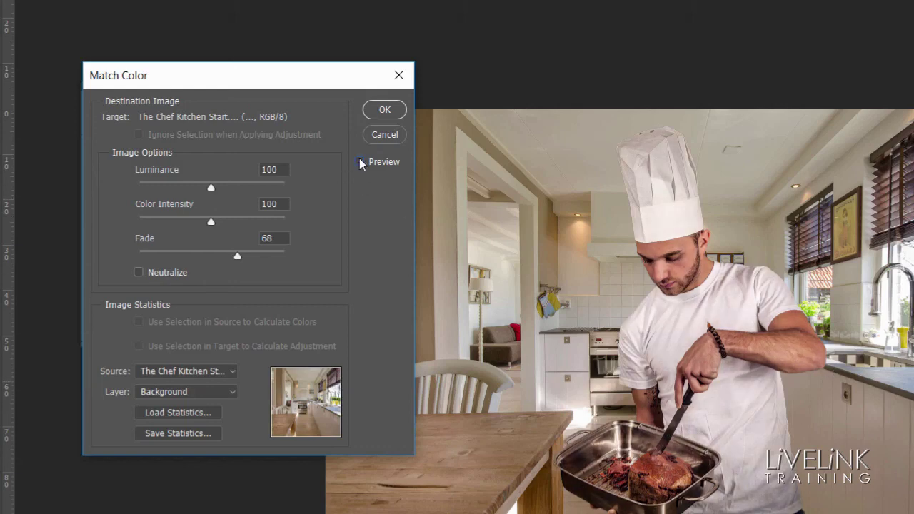
{"action": "left_click", "coordinate": [359, 162]}
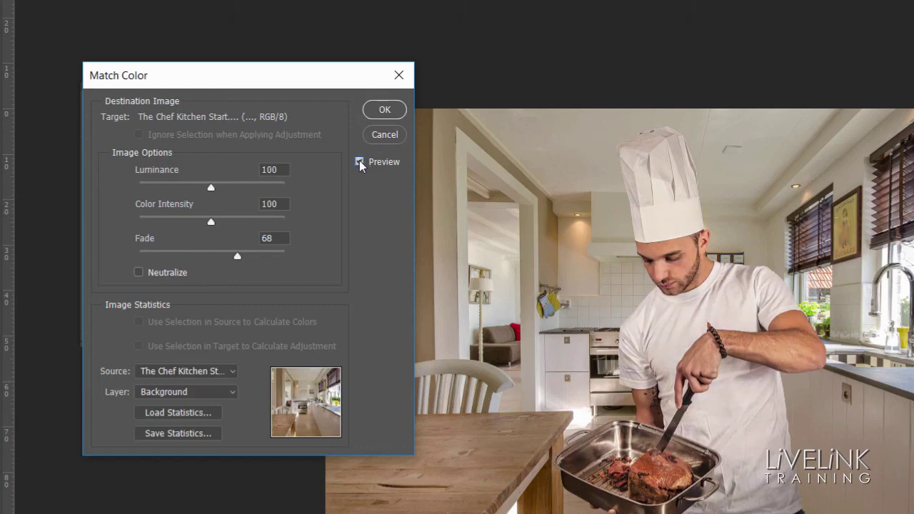
{"action": "left_click", "coordinate": [381, 111]}
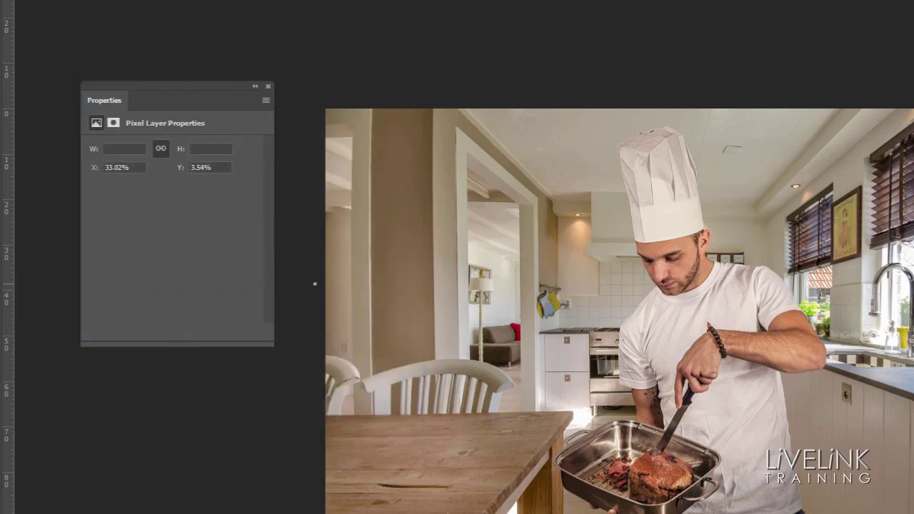